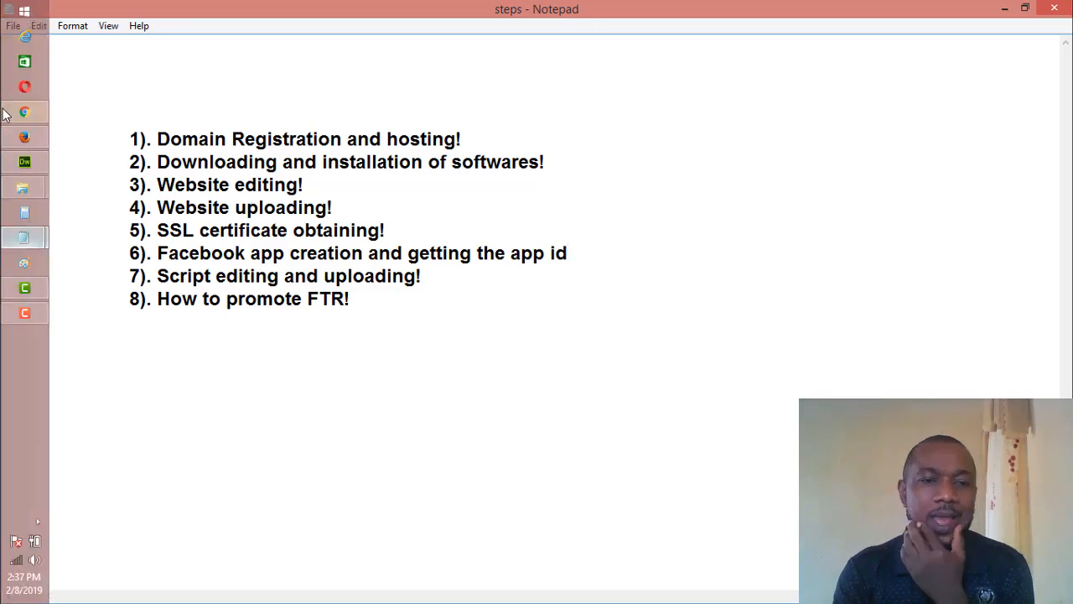
# Switch to Firefox and load developers.facebook.com/apps in the new tab
pyautogui.click(29, 147)
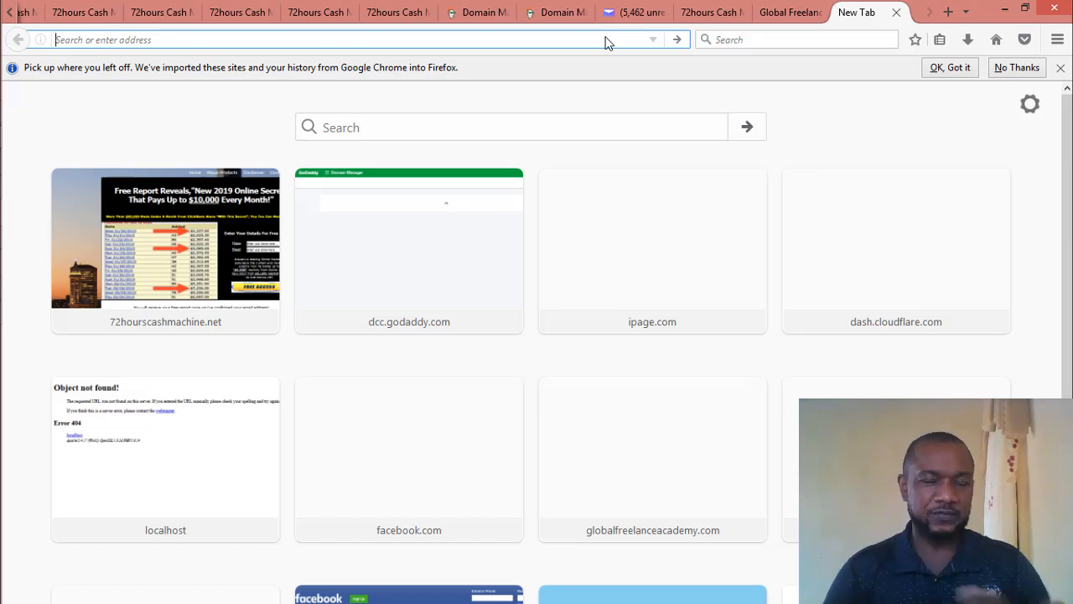
pyautogui.write('d')
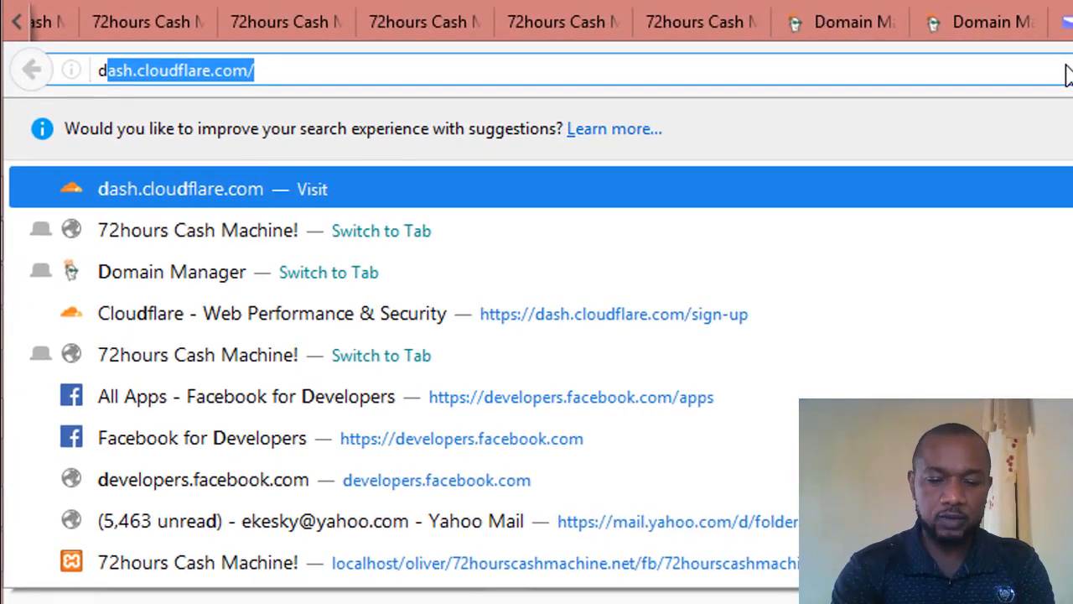
pyautogui.write('evel')
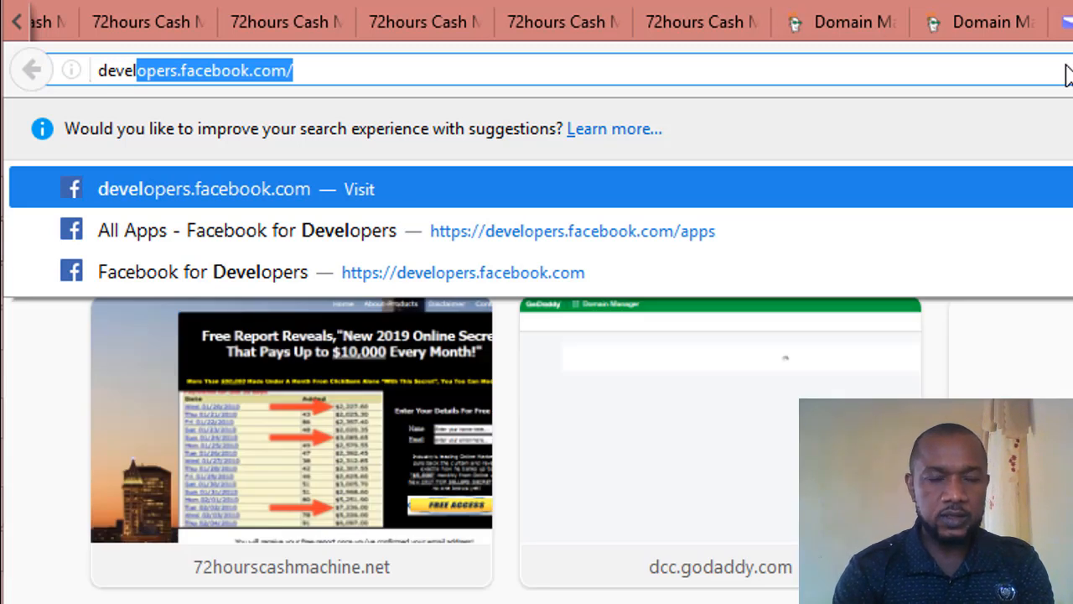
pyautogui.press('Right')
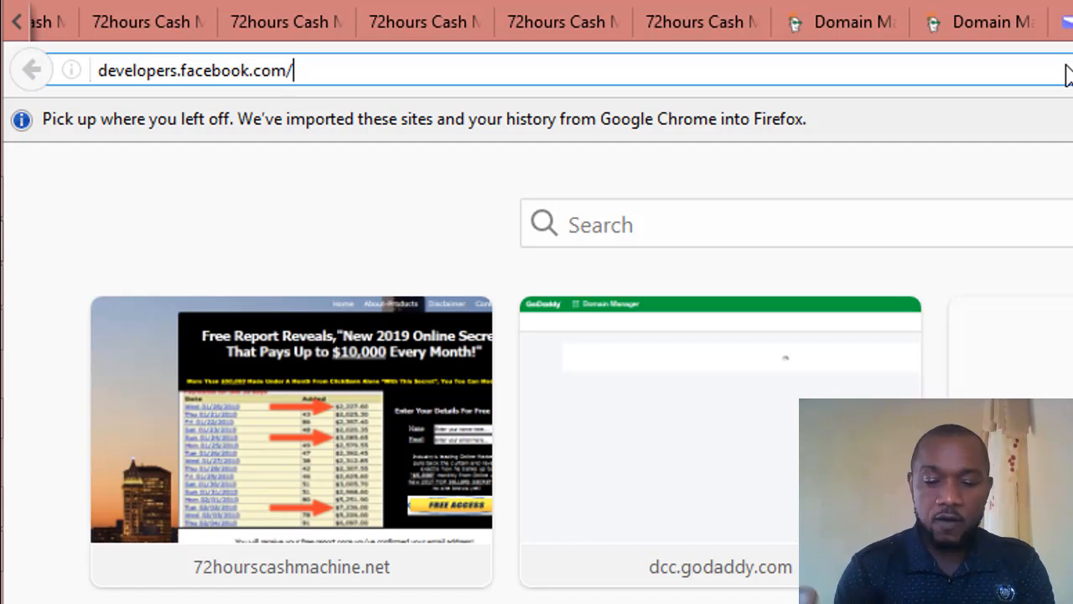
pyautogui.write('apps')
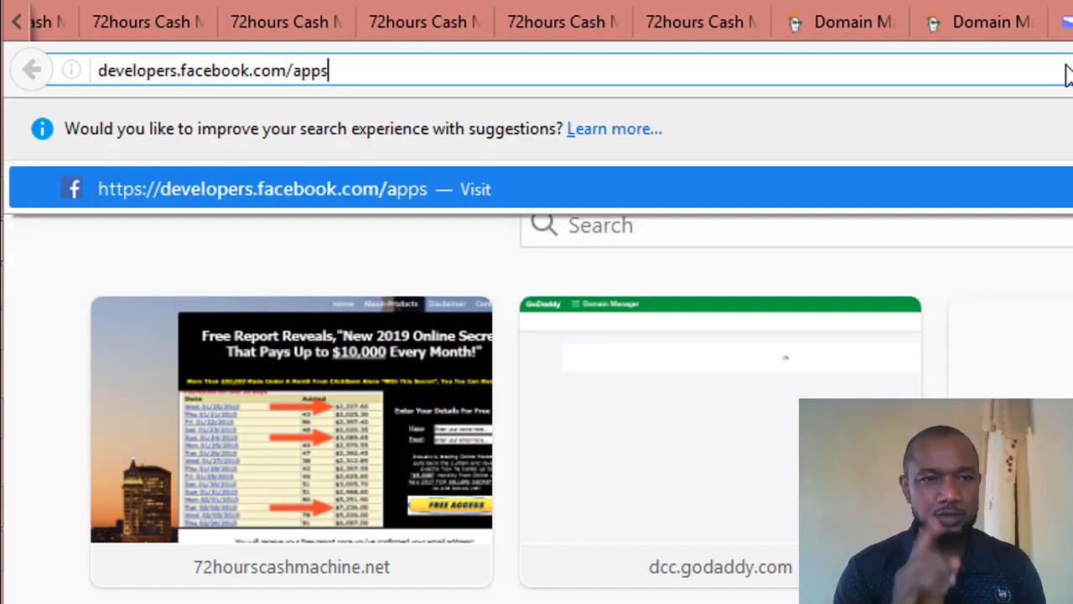
pyautogui.press('Return')
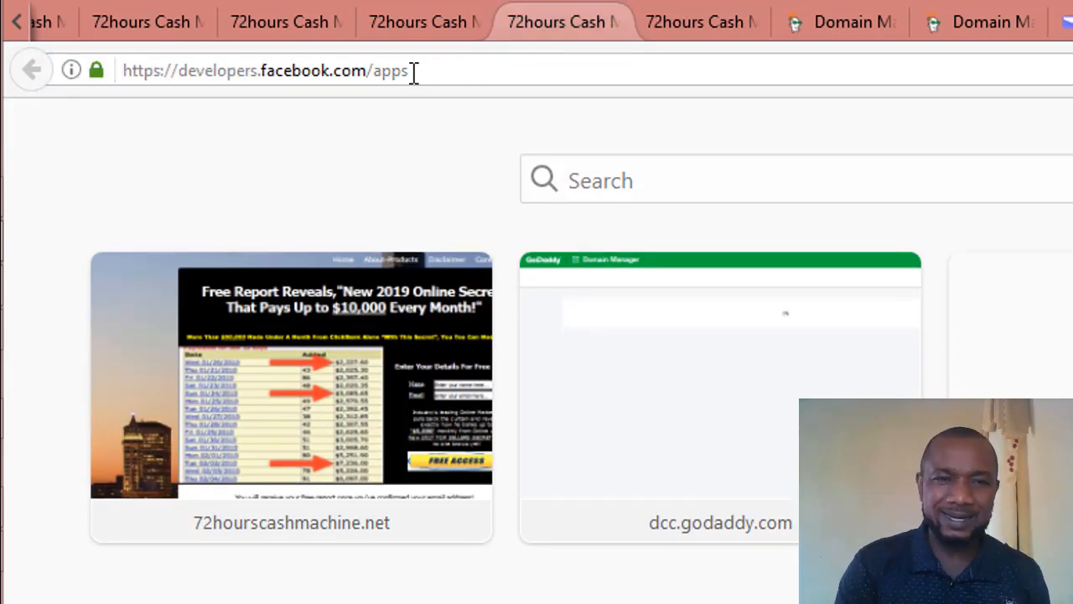
pyautogui.moveTo(413, 75); pyautogui.dragTo(196, 71)
pyautogui.moveTo(130, 70)
pyautogui.mouseDown()
pyautogui.moveTo(173, 48)
pyautogui.moveTo(132, 71)
pyautogui.mouseUp()
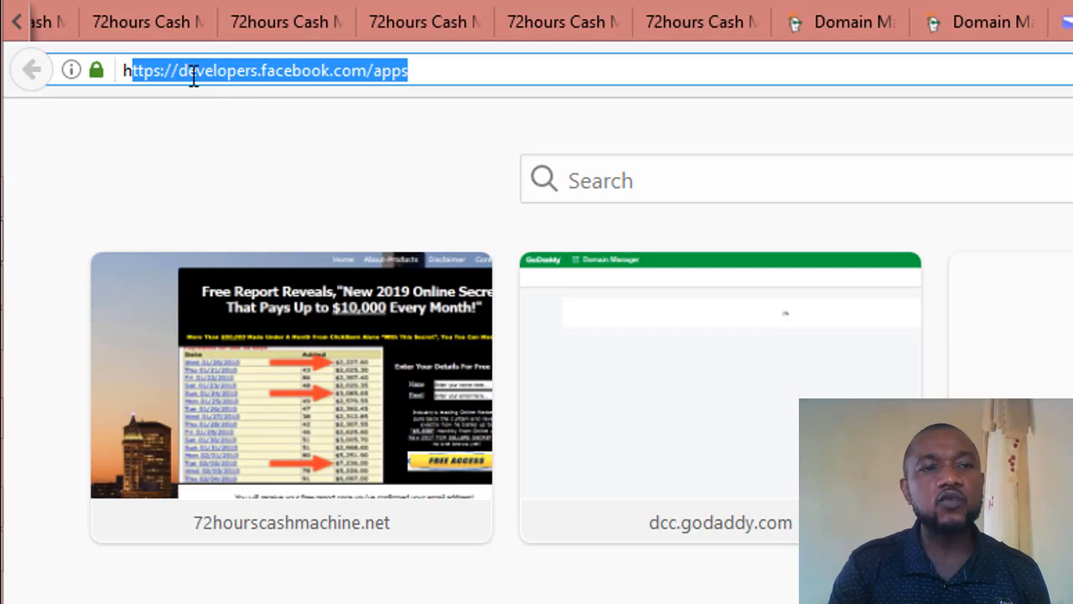
pyautogui.click(442, 73)
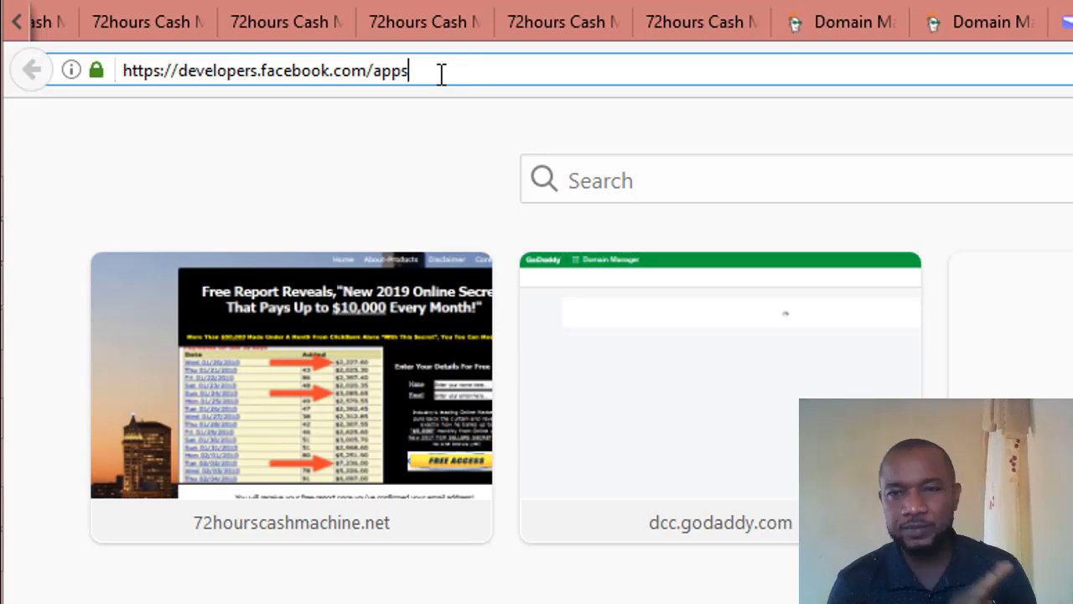
pyautogui.press('Return')
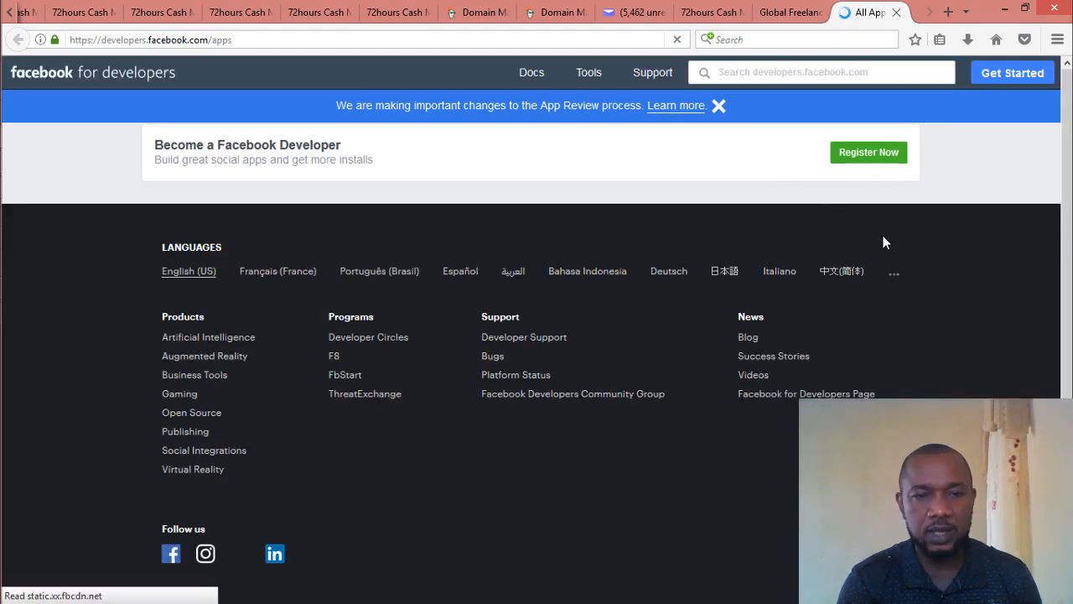
# Register for a Facebook for Developers account and select the suggested name of the first app for replacement
pyautogui.click(856, 153)
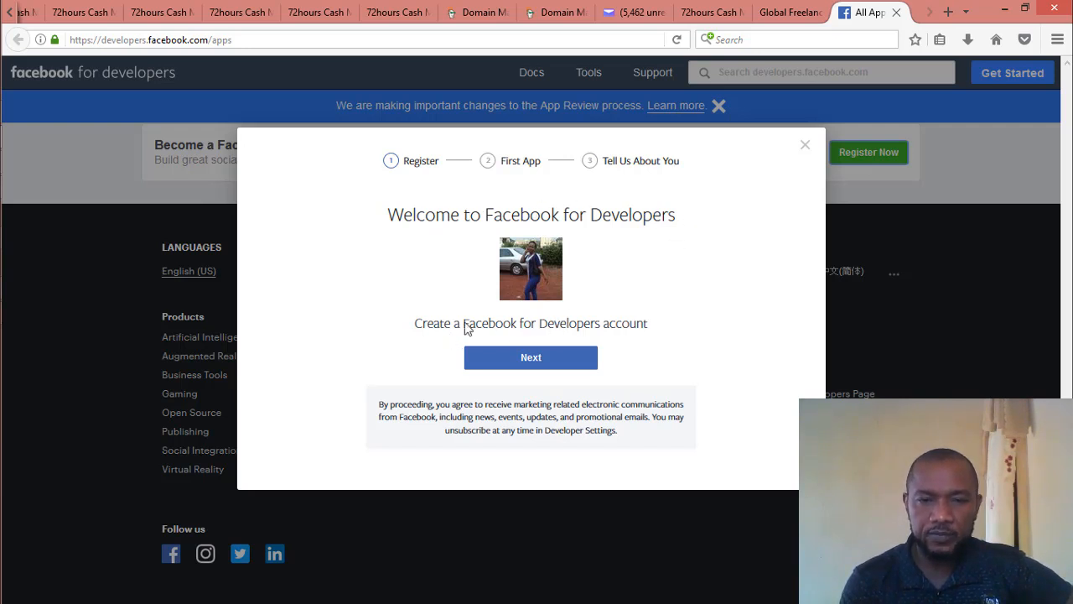
pyautogui.click(538, 356)
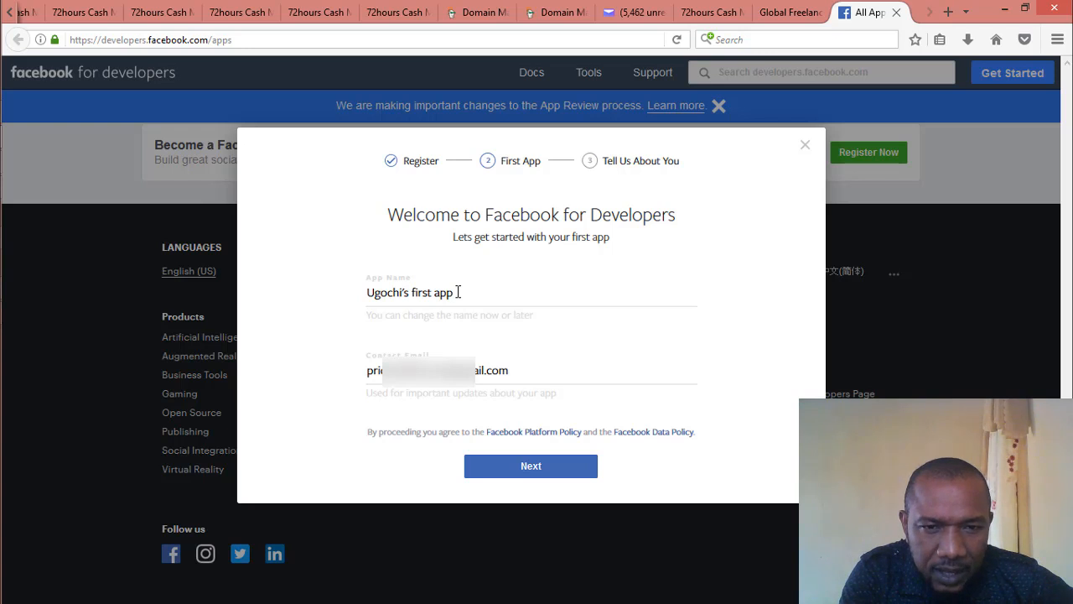
pyautogui.moveTo(460, 295); pyautogui.dragTo(366, 297)
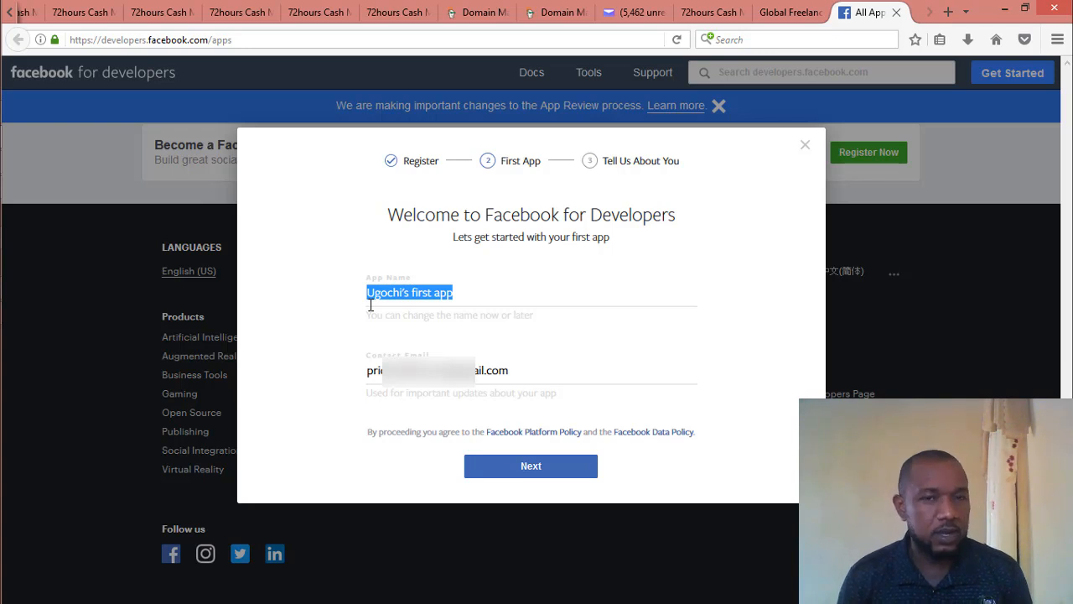
# Look at the app name displayed on the shared post in the Facebook news feed, and return to the registration form
pyautogui.click(11, 16)
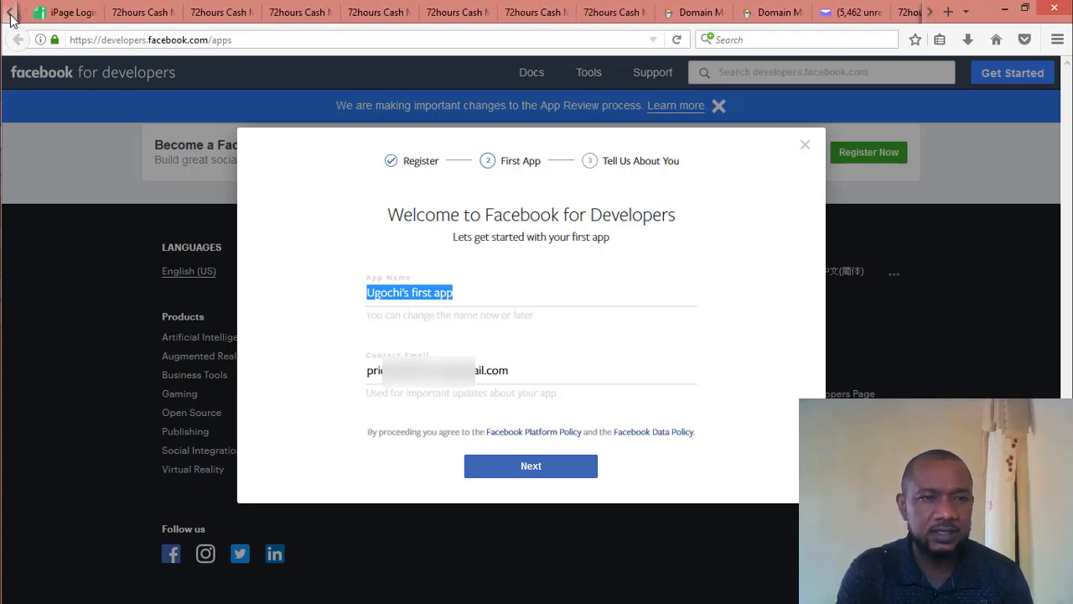
pyautogui.click(11, 17)
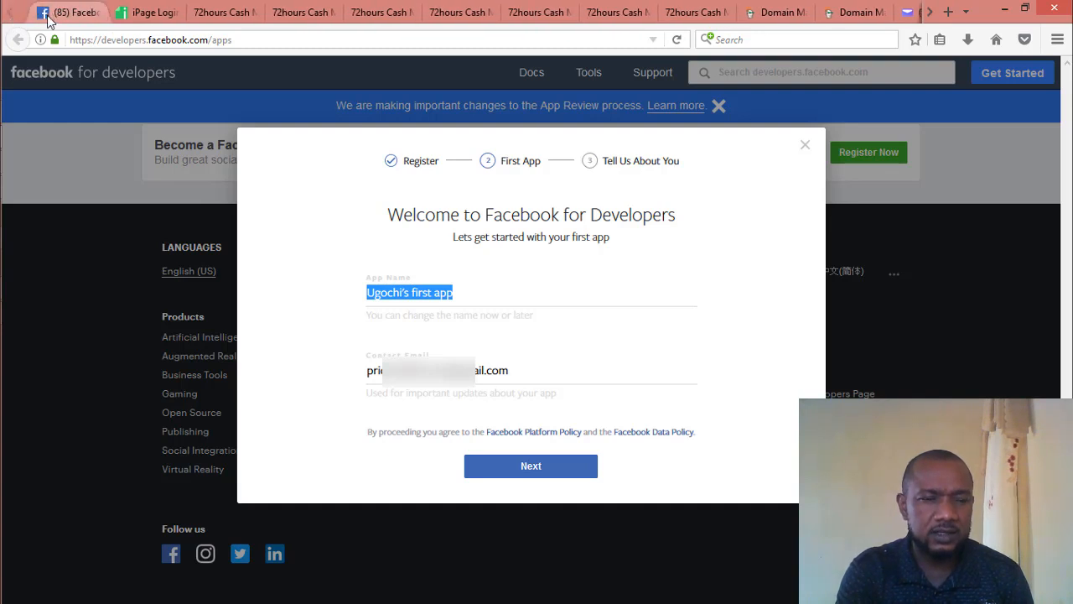
pyautogui.click(48, 17)
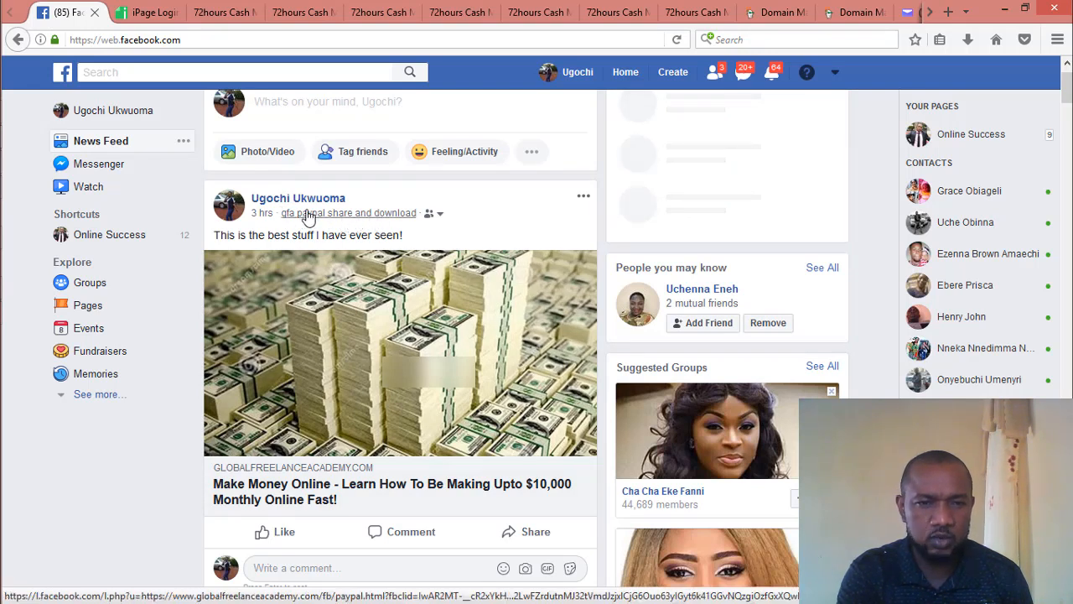
pyautogui.click(928, 14)
pyautogui.click(928, 14)
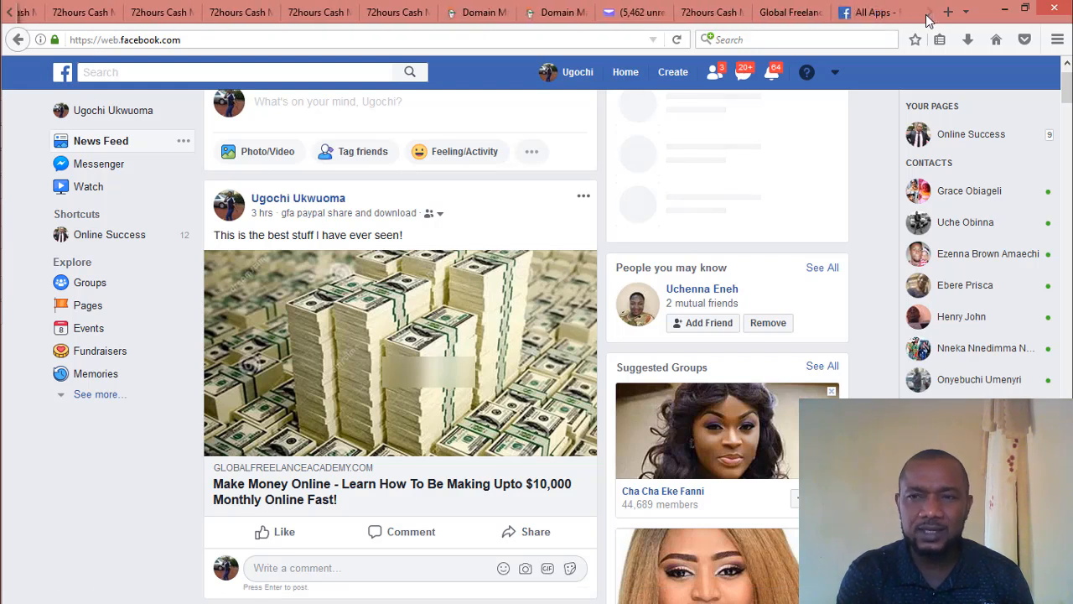
pyautogui.click(871, 15)
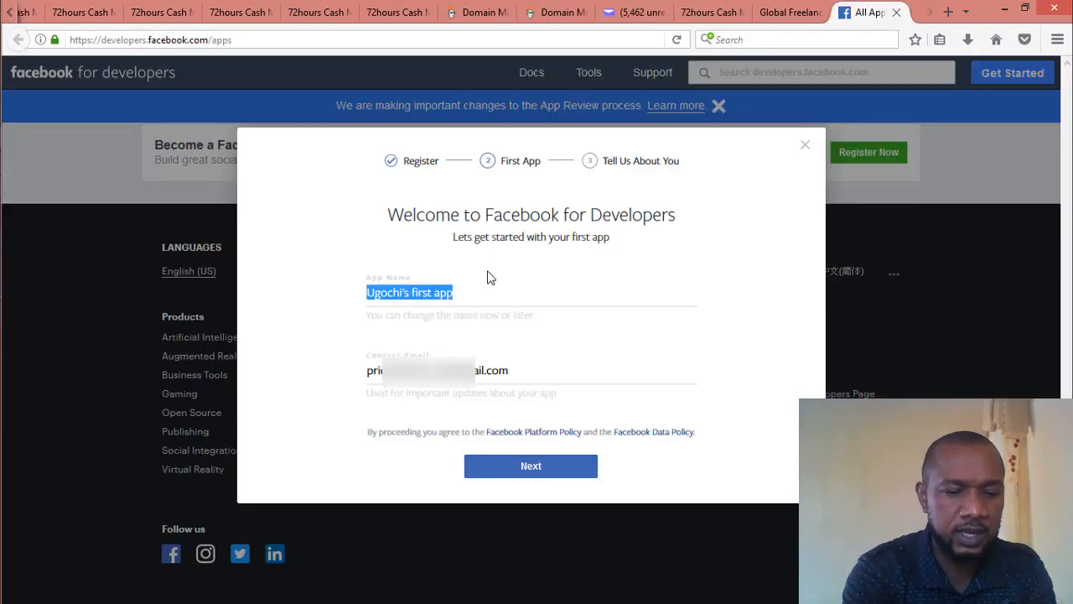
# Name the first app "$10k per month blueprint" and submit the form with the prefilled contact email
pyautogui.write('$10')
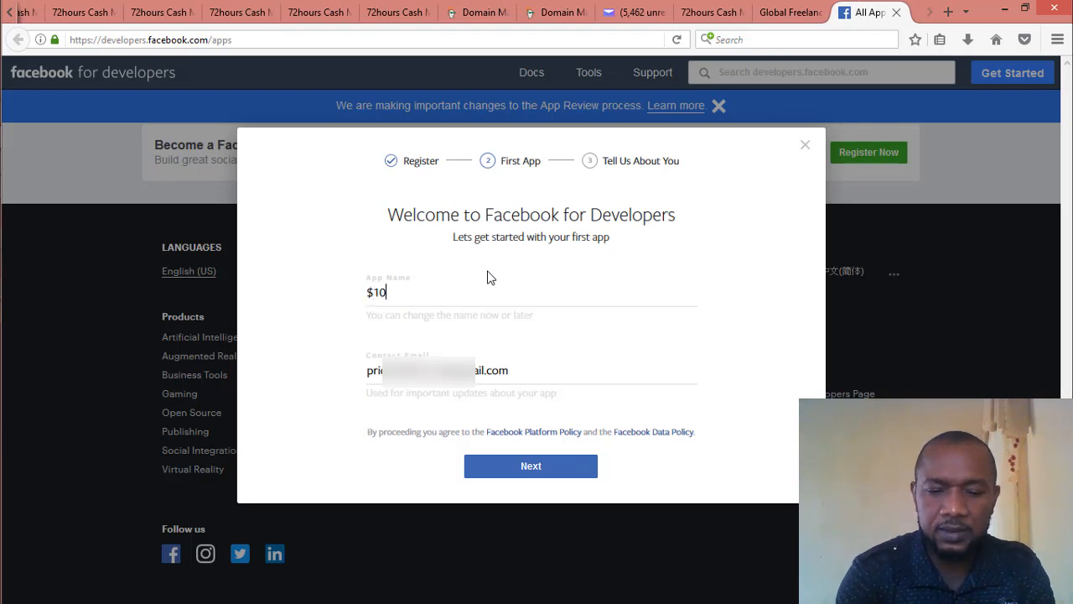
pyautogui.write('k')
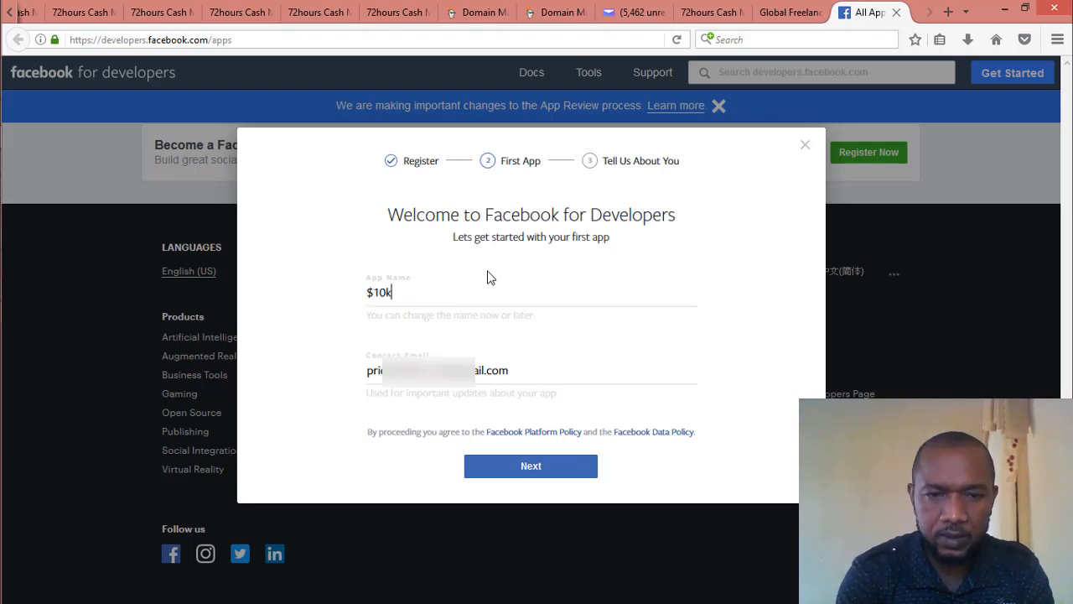
pyautogui.write(' pe')
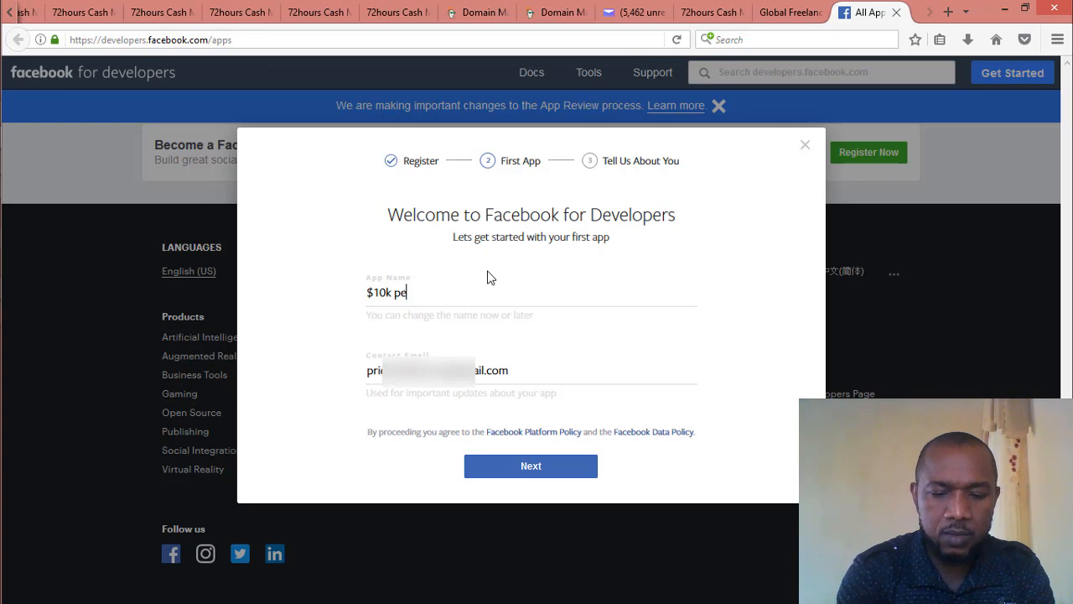
pyautogui.write('r month')
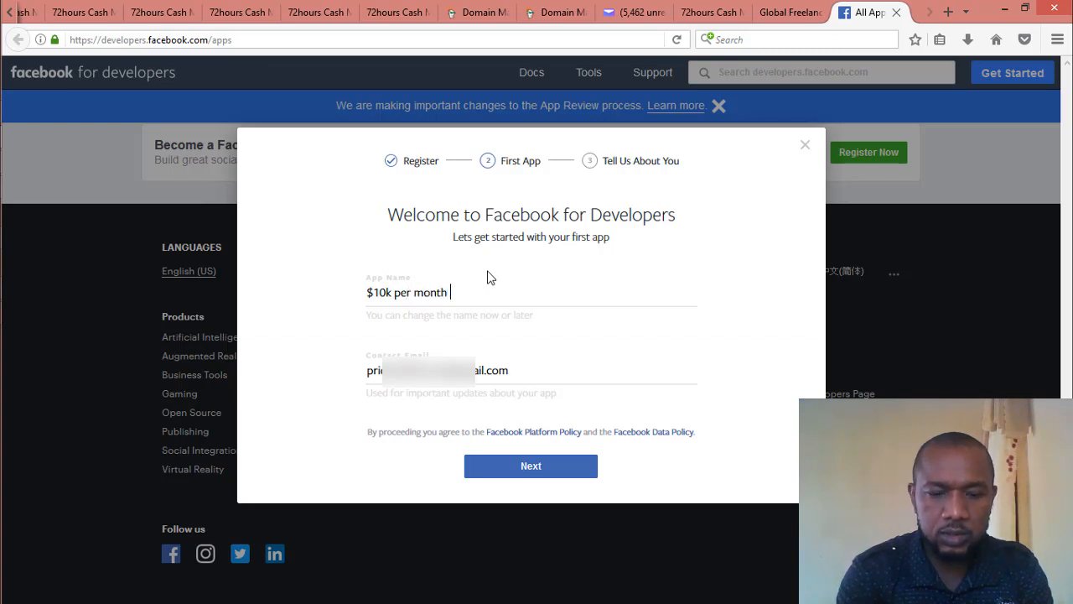
pyautogui.write(' blue')
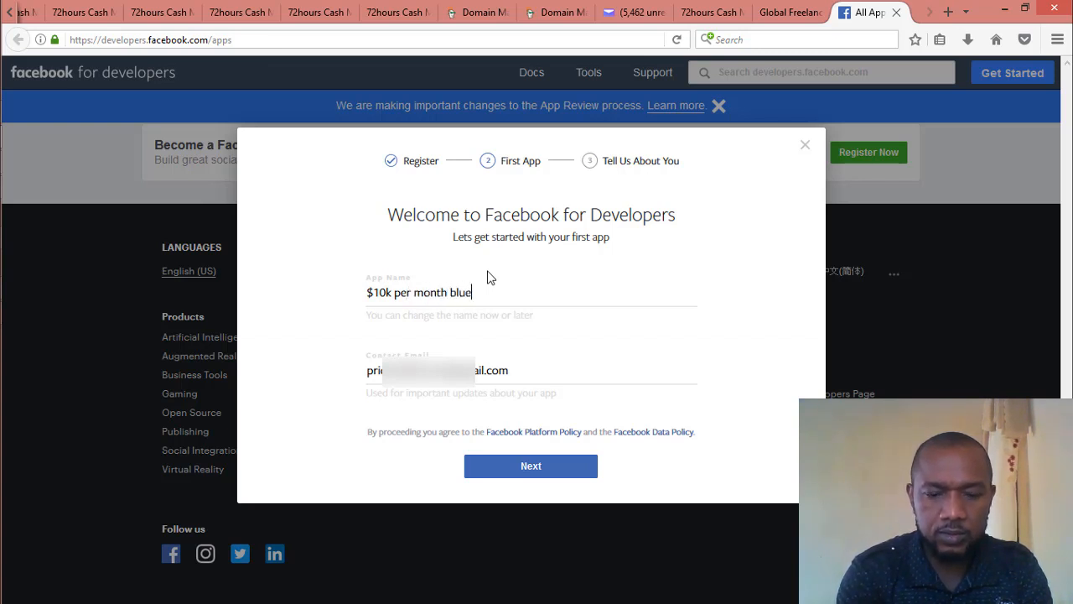
pyautogui.write('prin')
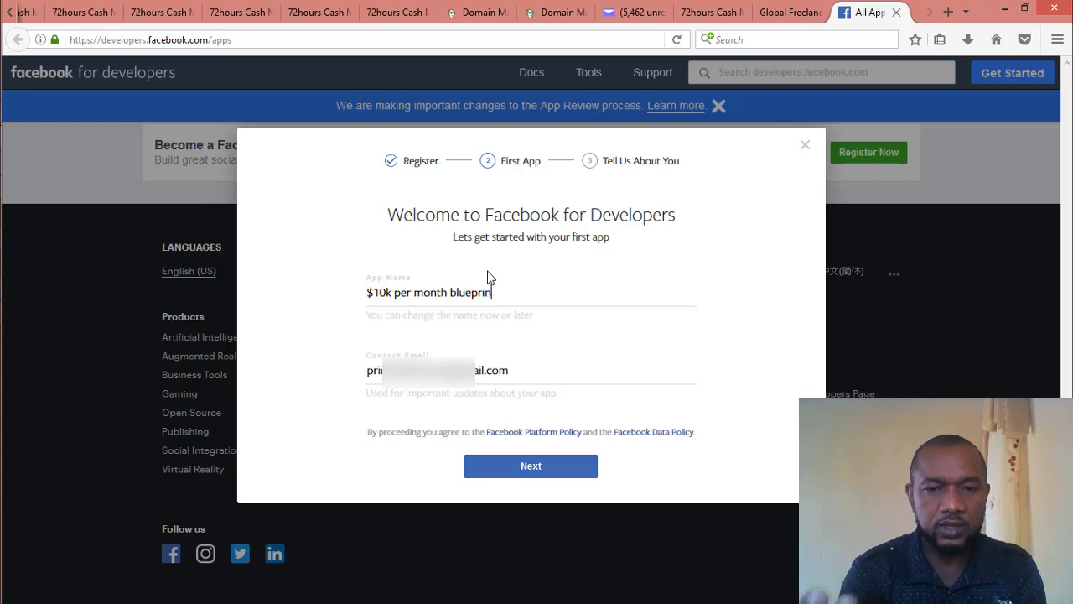
pyautogui.write('t')
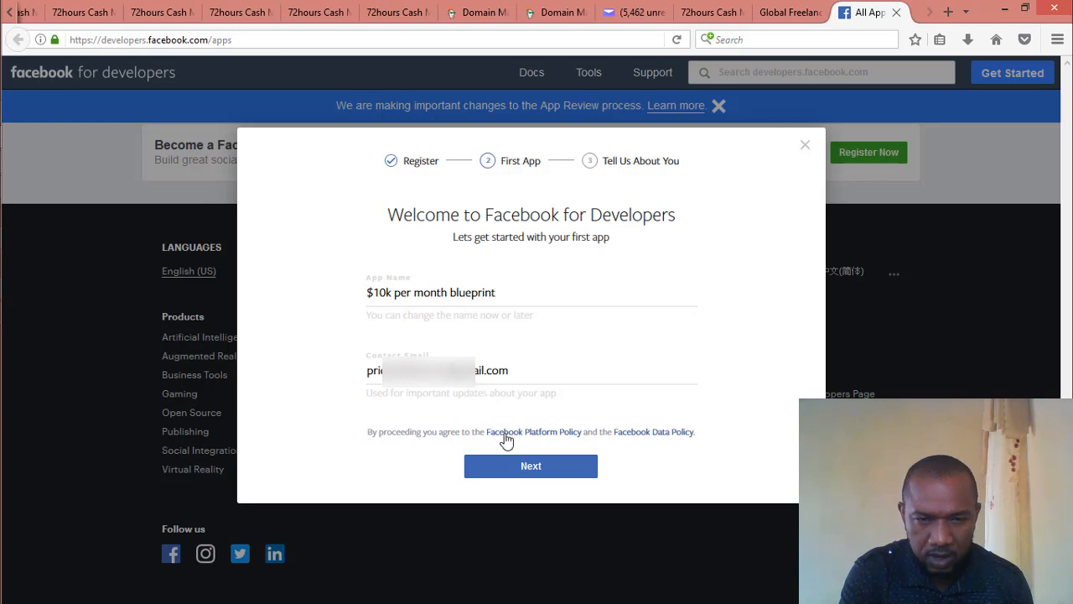
pyautogui.click(537, 468)
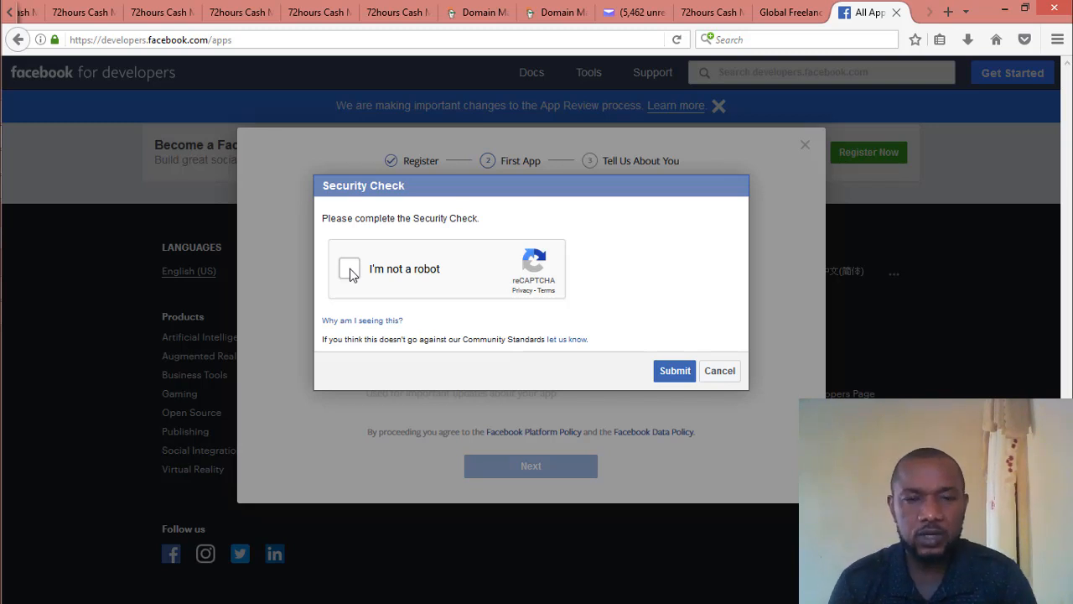
# Start the "I'm not a robot" check and select all images with a fire hydrant
pyautogui.click(350, 268)
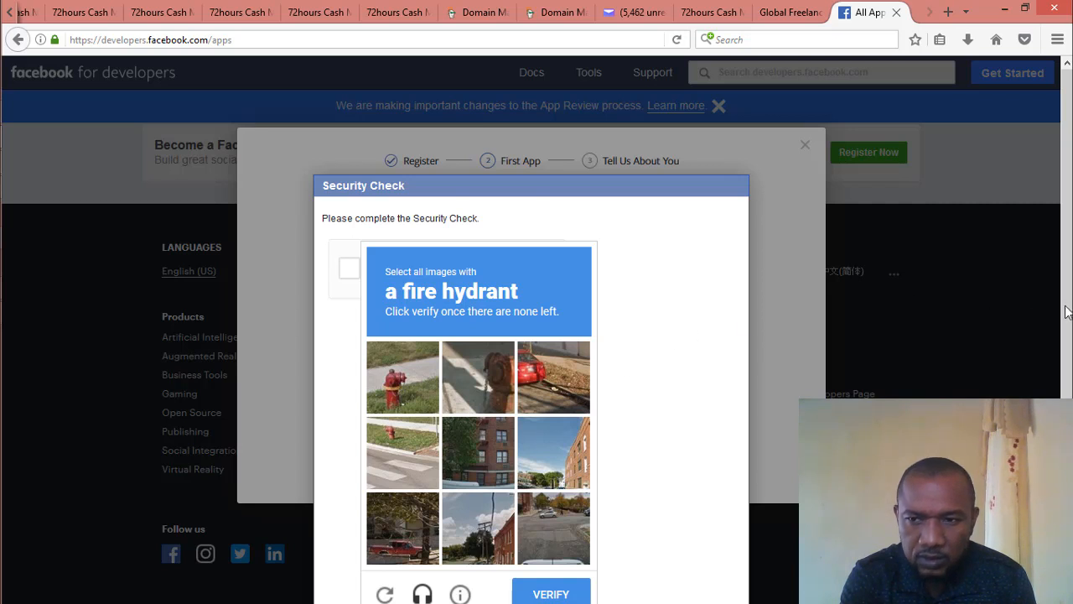
pyautogui.moveTo(1066, 312); pyautogui.dragTo(1066, 367)
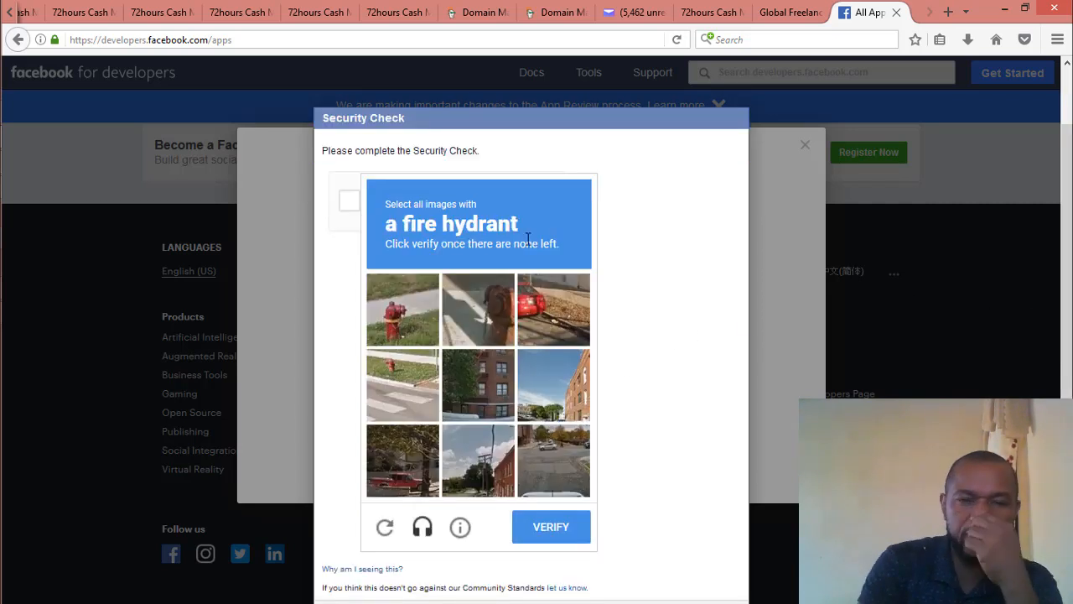
pyautogui.click(400, 383)
pyautogui.click(402, 309)
pyautogui.click(477, 311)
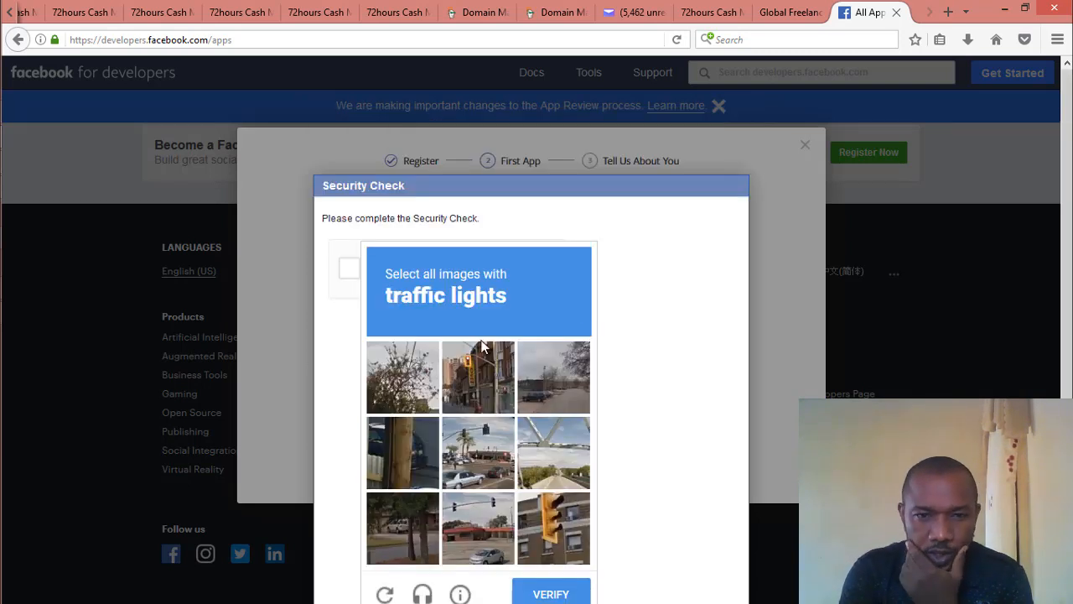
# Select all images with traffic lights, verify them and submit the security check
pyautogui.scroll(-2, 1066, 335)
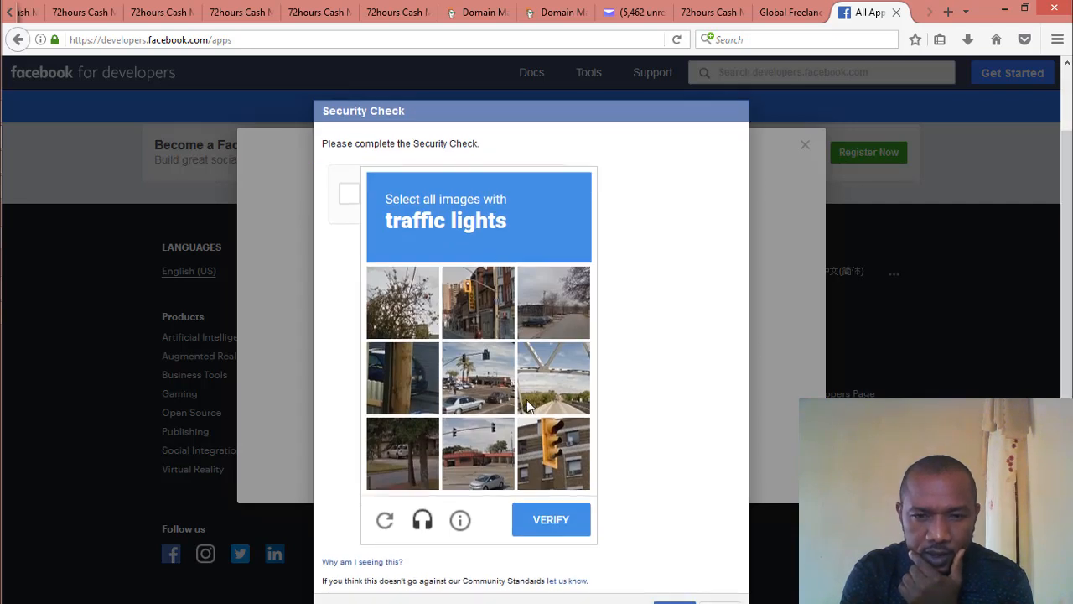
pyautogui.click(474, 447)
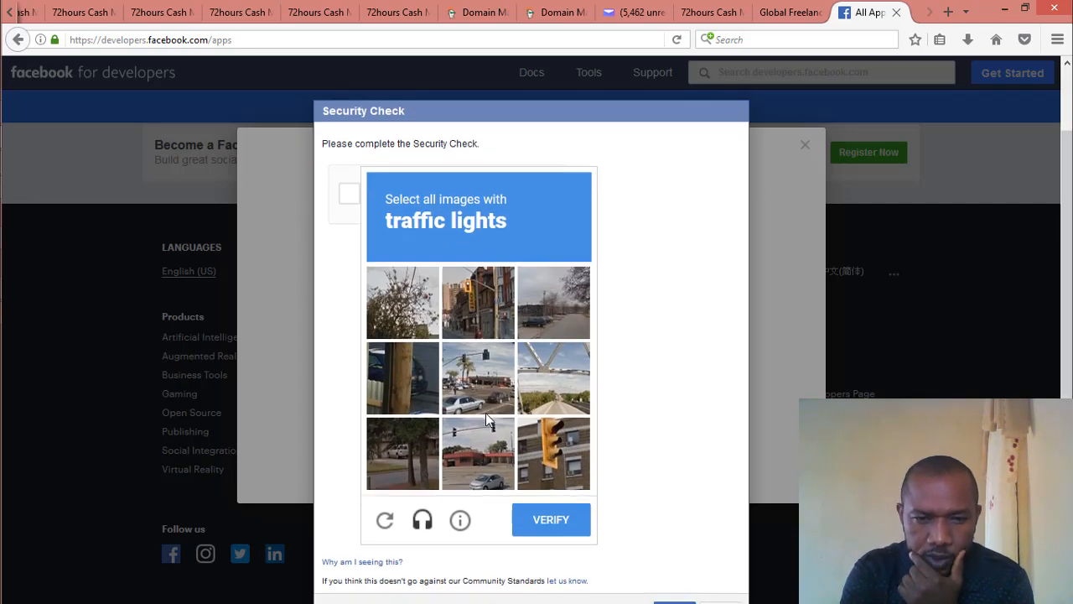
pyautogui.click(480, 307)
pyautogui.click(490, 352)
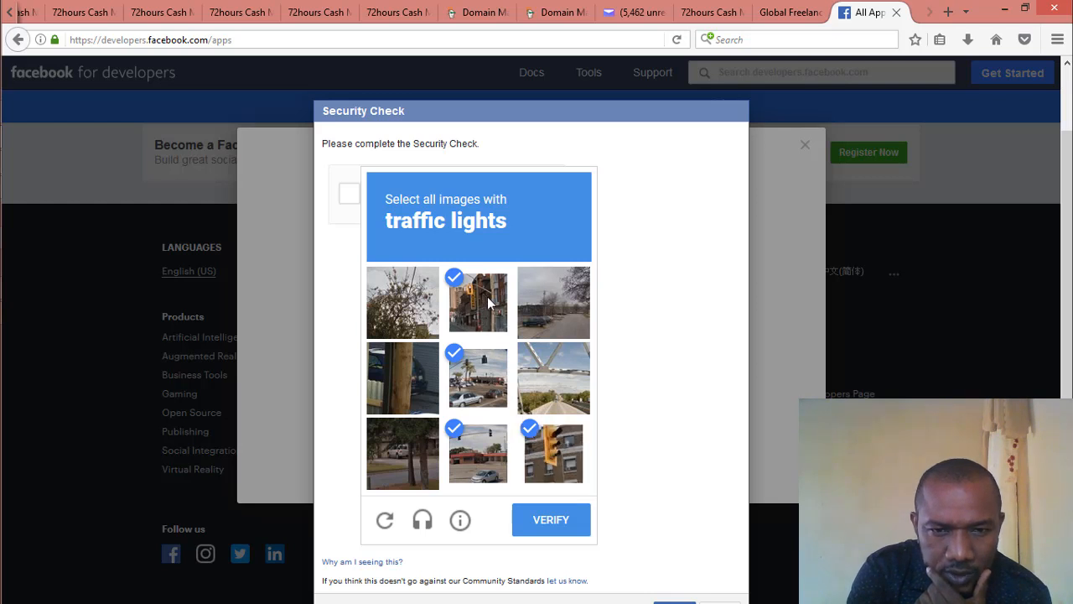
pyautogui.click(561, 535)
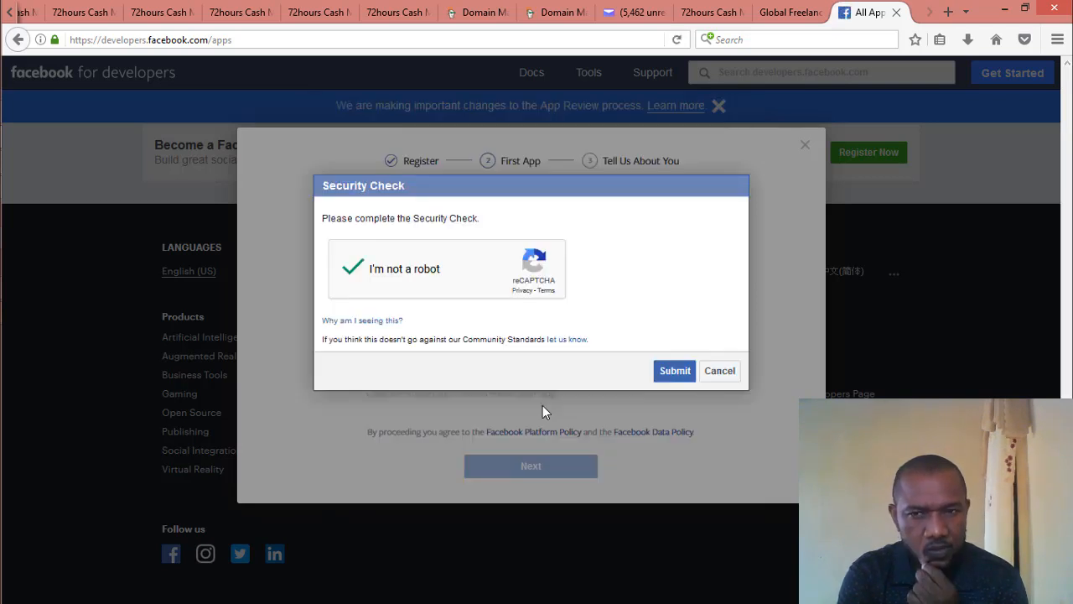
pyautogui.click(674, 372)
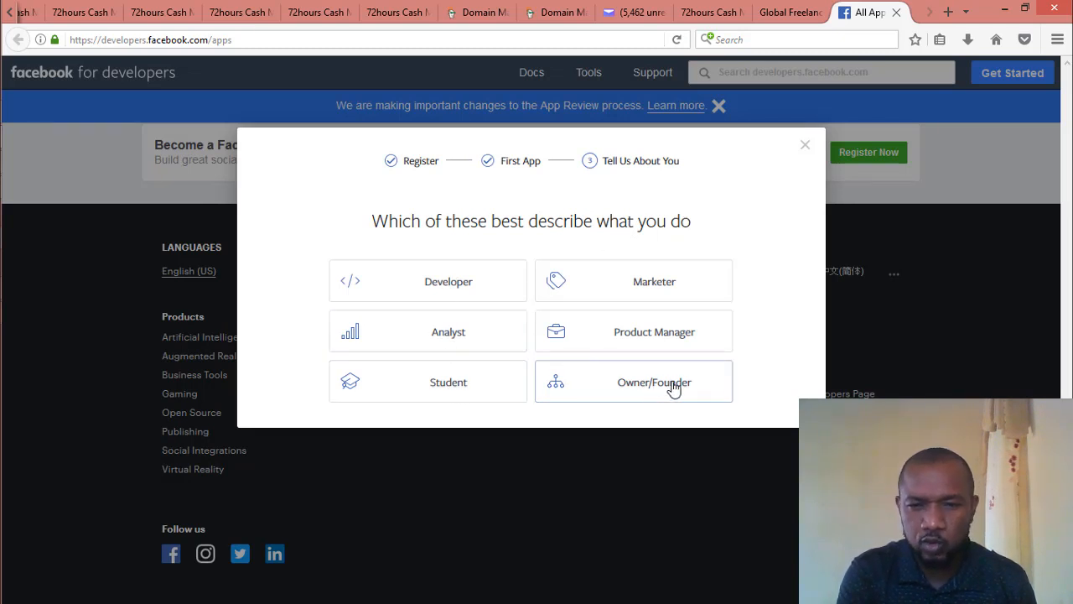
# Choose Marketer as the description of the work and continue to adding the first product
pyautogui.click(641, 291)
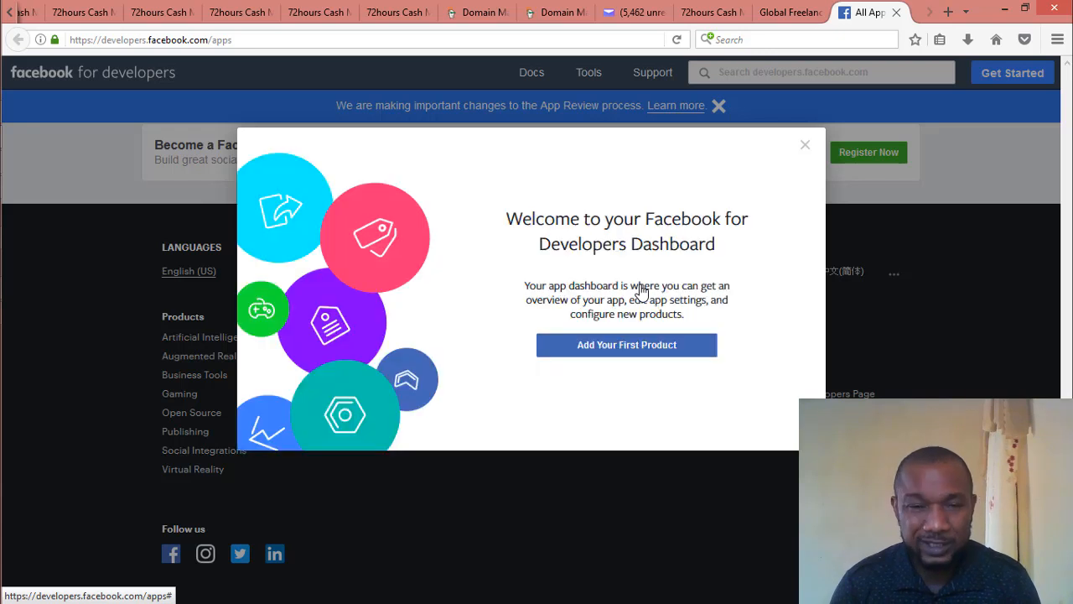
pyautogui.click(620, 348)
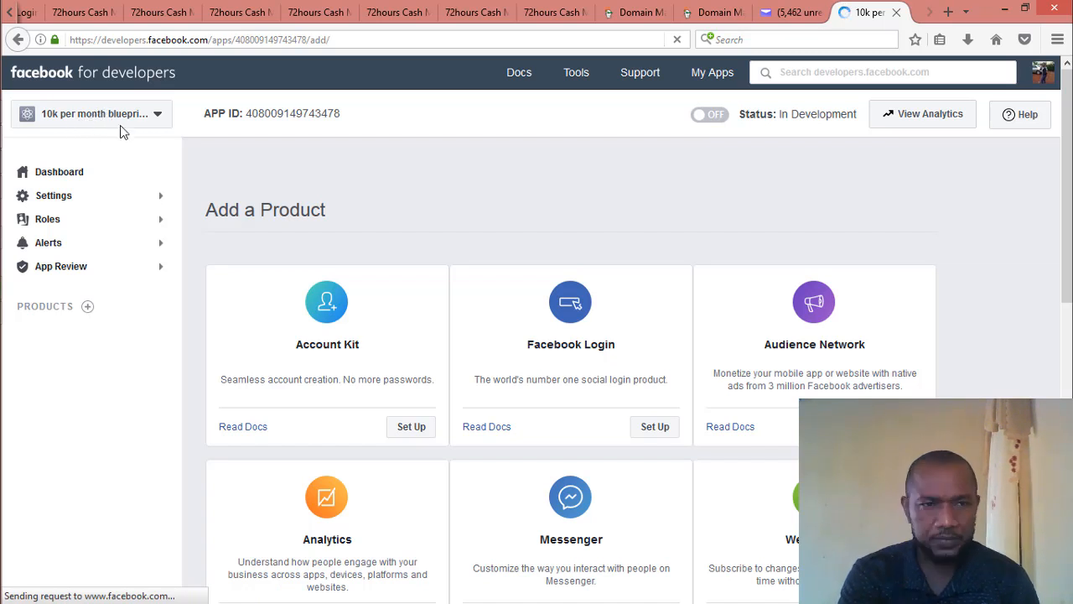
# Load the app list at developers.facebook.com/apps and open the 10k per month blueprint app's dashboard
pyautogui.click(344, 42)
pyautogui.keyDown('shift'); pyautogui.click(233, 44); pyautogui.keyUp('shift')
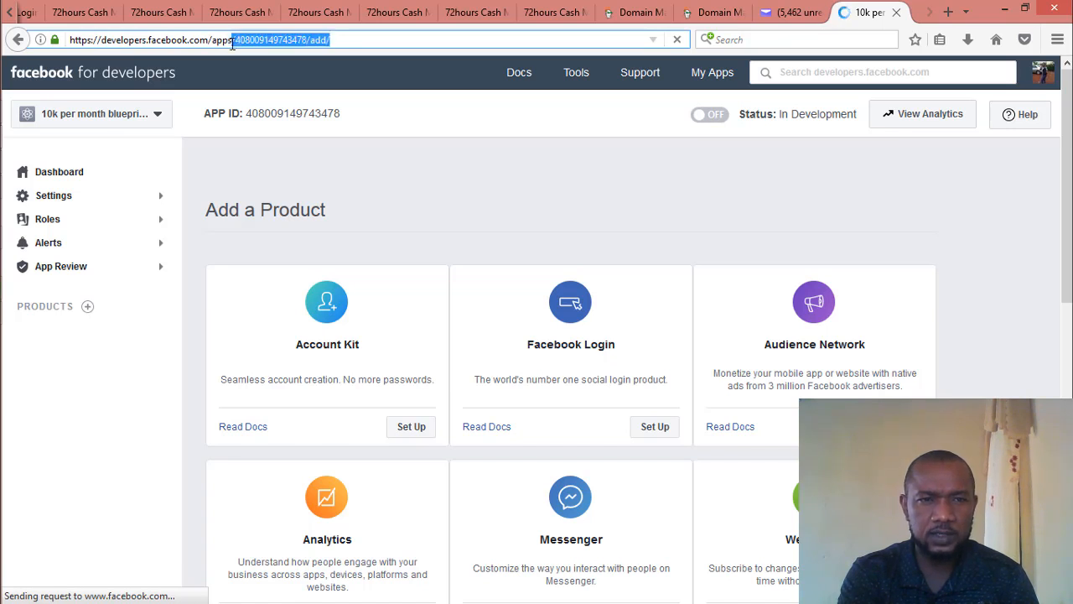
pyautogui.press('BackSpace')
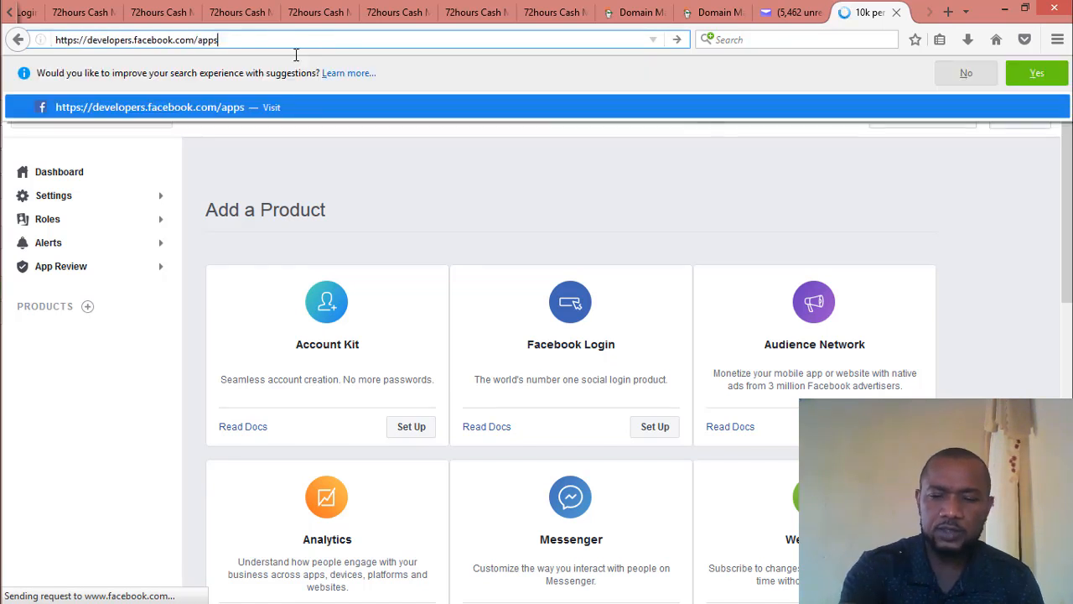
pyautogui.press('Return')
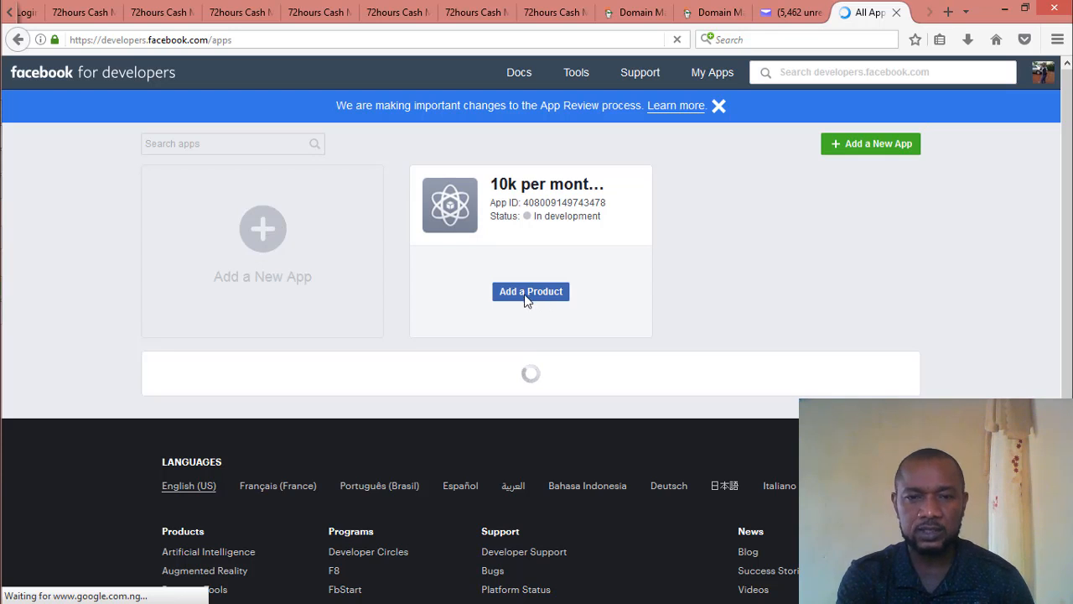
pyautogui.click(517, 193)
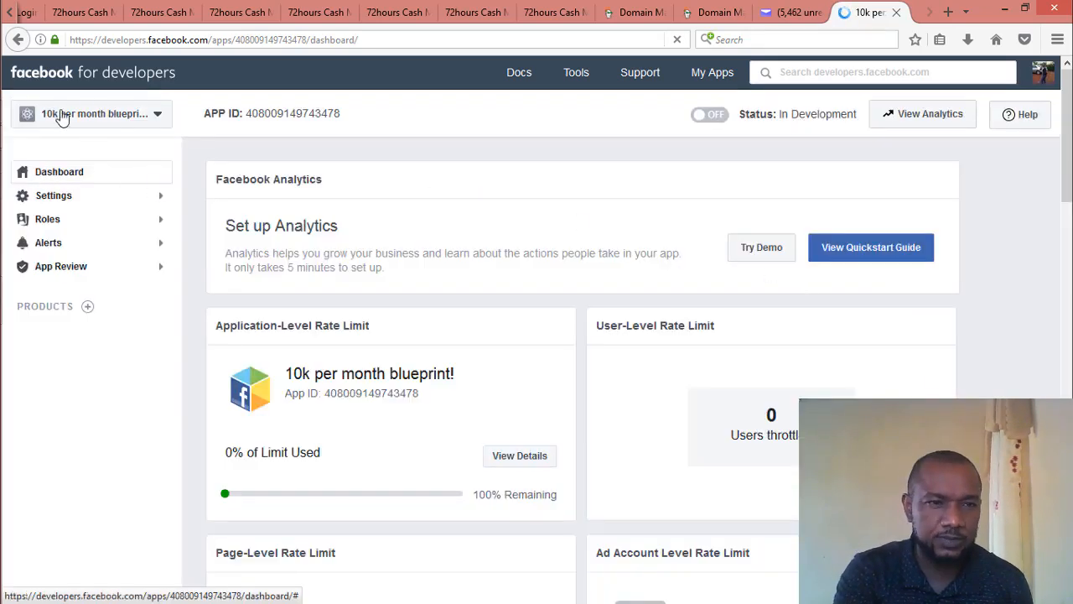
# Open the app's basic settings and highlight its display name
pyautogui.click(55, 202)
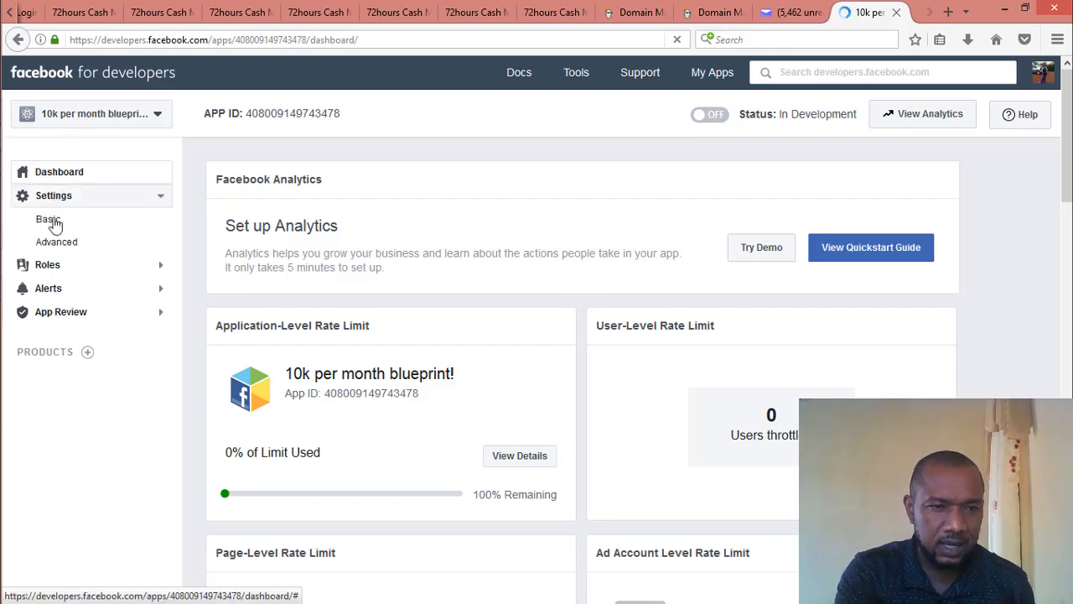
pyautogui.click(52, 223)
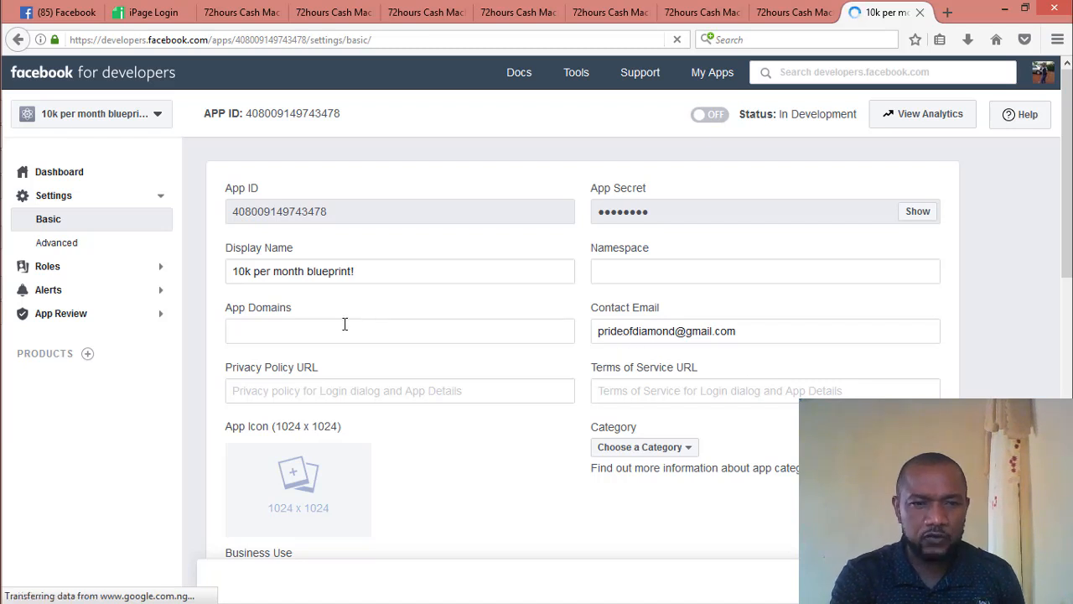
pyautogui.moveTo(365, 271); pyautogui.dragTo(235, 271)
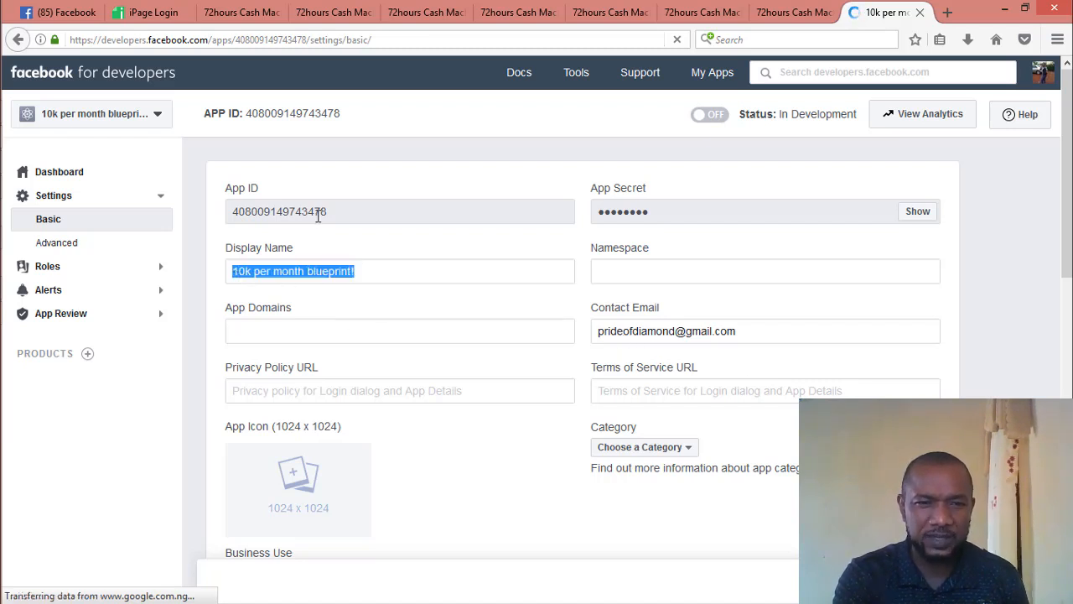
# Copy the app ID into a new Notepad document and minimize that document
pyautogui.moveTo(335, 213); pyautogui.dragTo(232, 216)
pyautogui.hotkey('ctrl', 'c')
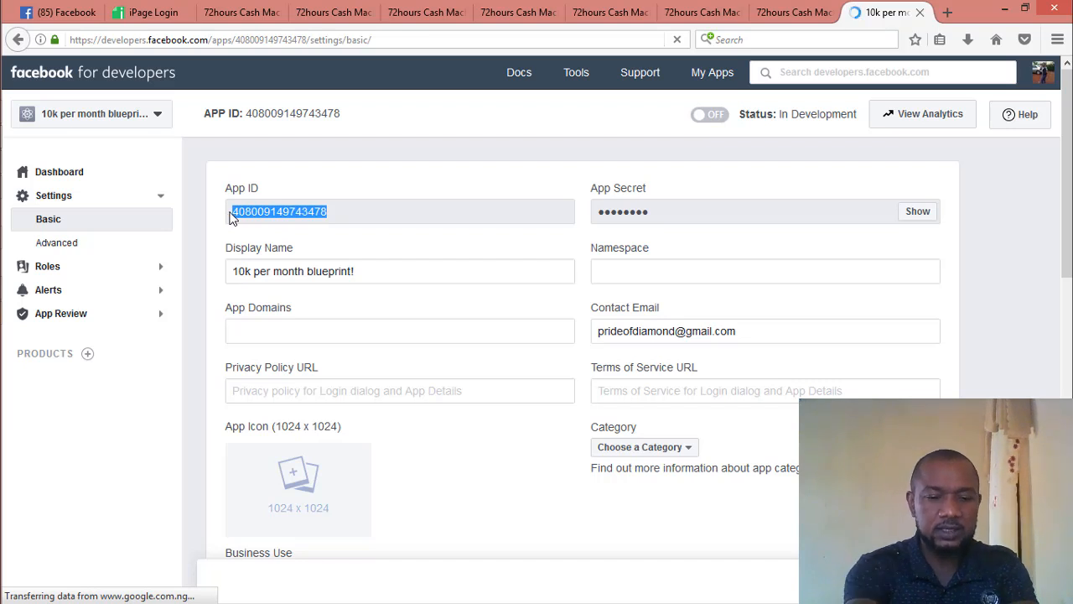
pyautogui.press('super+r')
pyautogui.press('Return')
pyautogui.hotkey('ctrl', 'v')
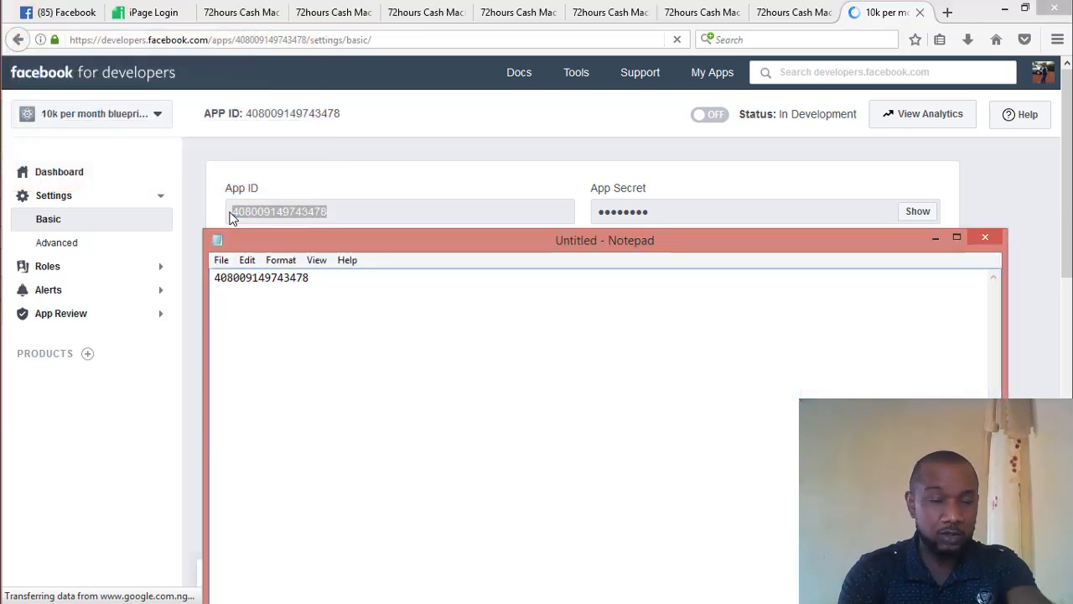
pyautogui.click(936, 238)
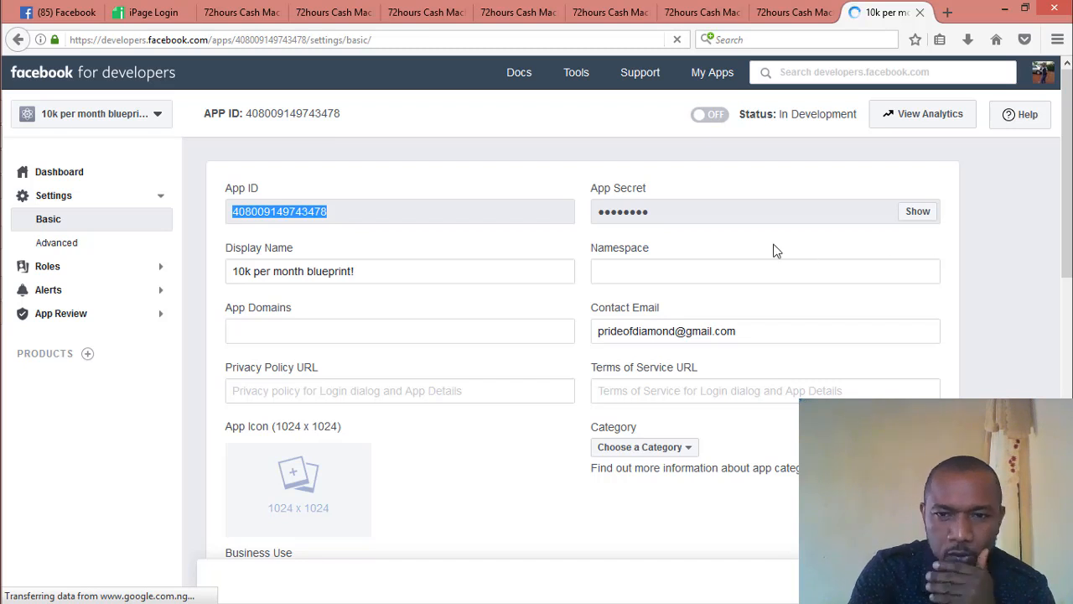
pyautogui.click(347, 335)
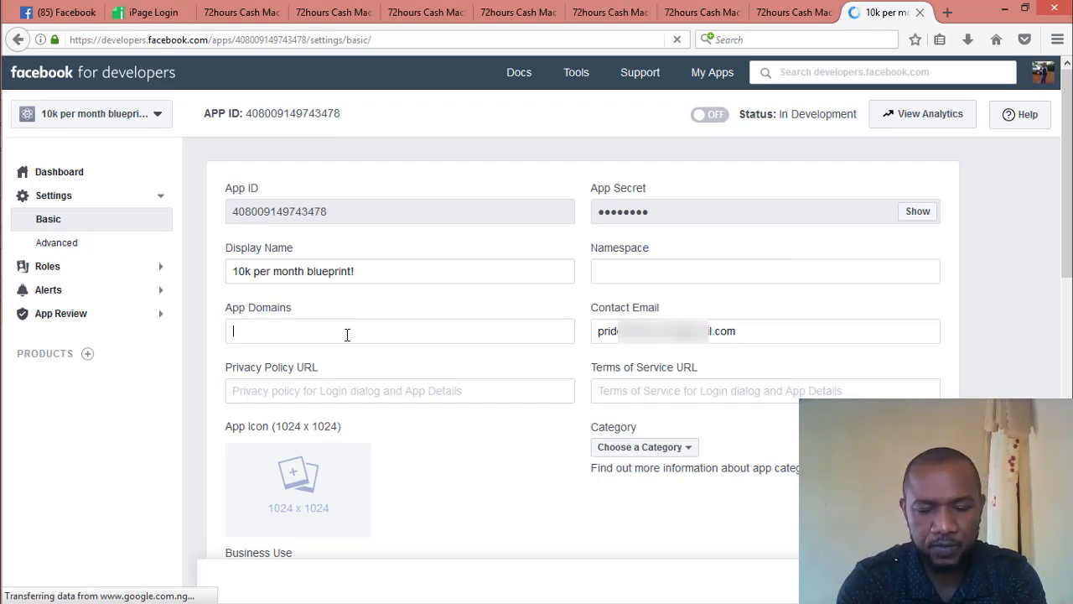
pyautogui.write('wwww')
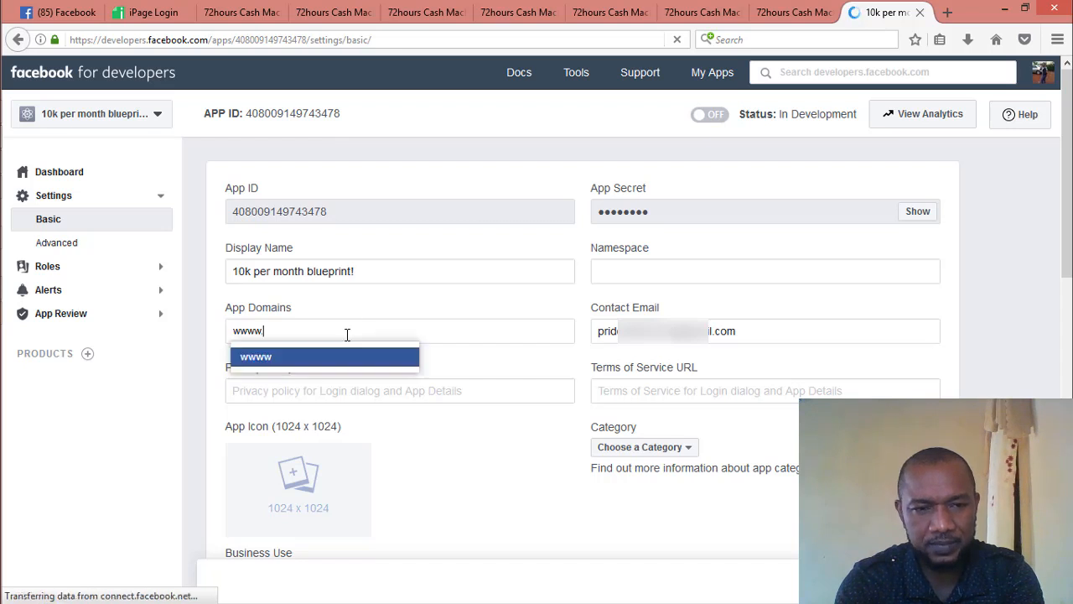
pyautogui.write('.')
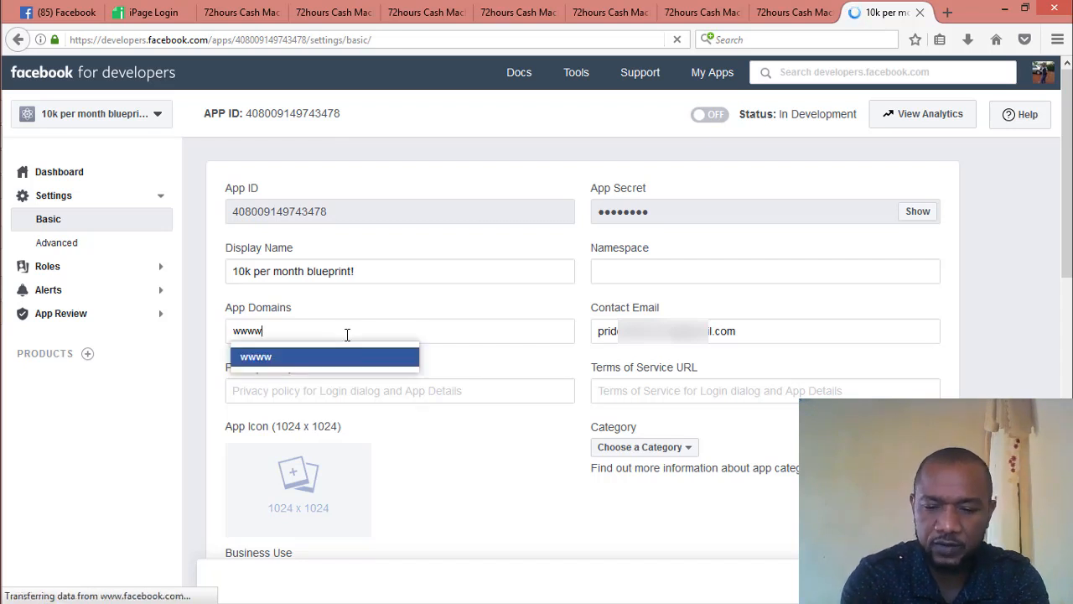
pyautogui.write('.72h')
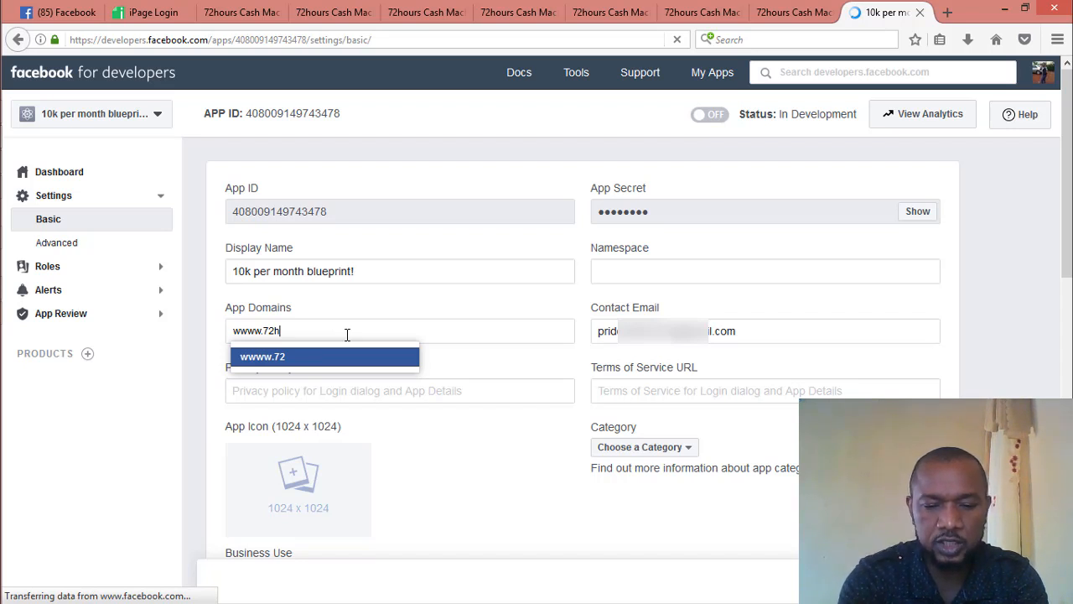
pyautogui.write('ourscashmachine')
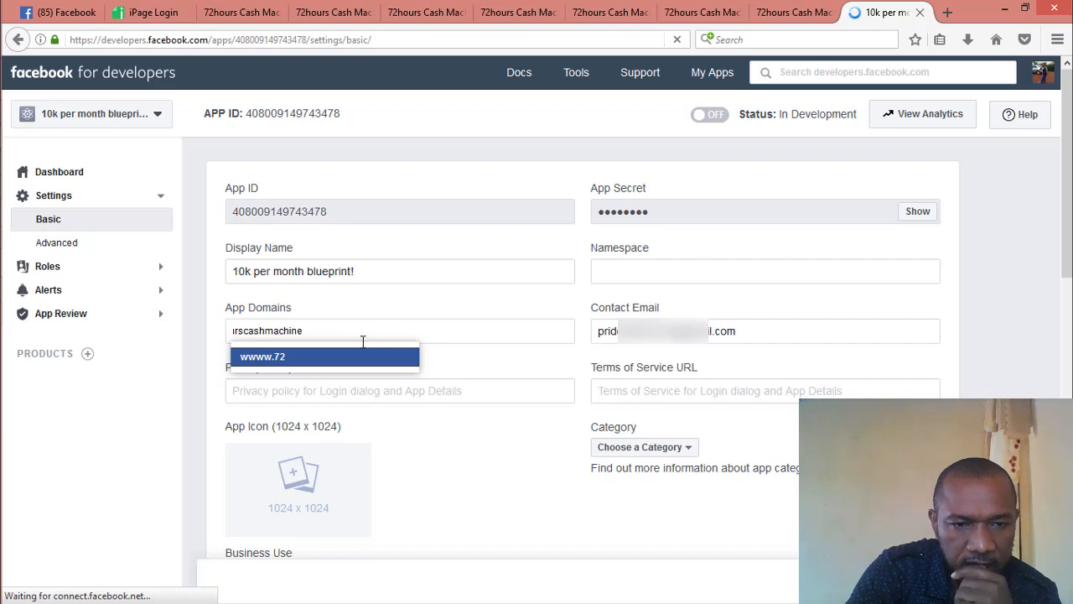
pyautogui.write('.')
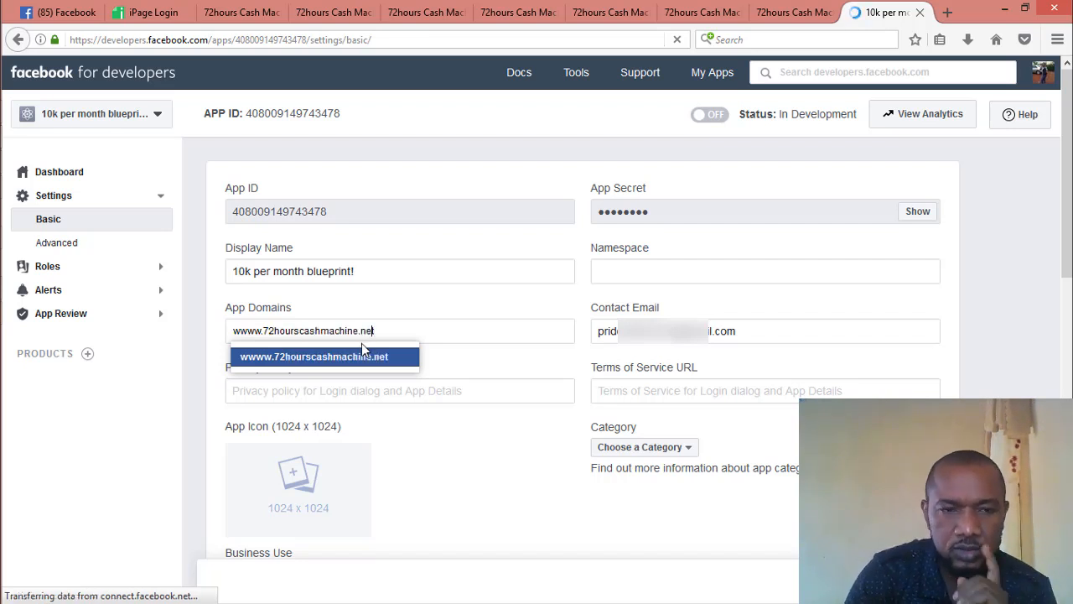
pyautogui.press('Home')
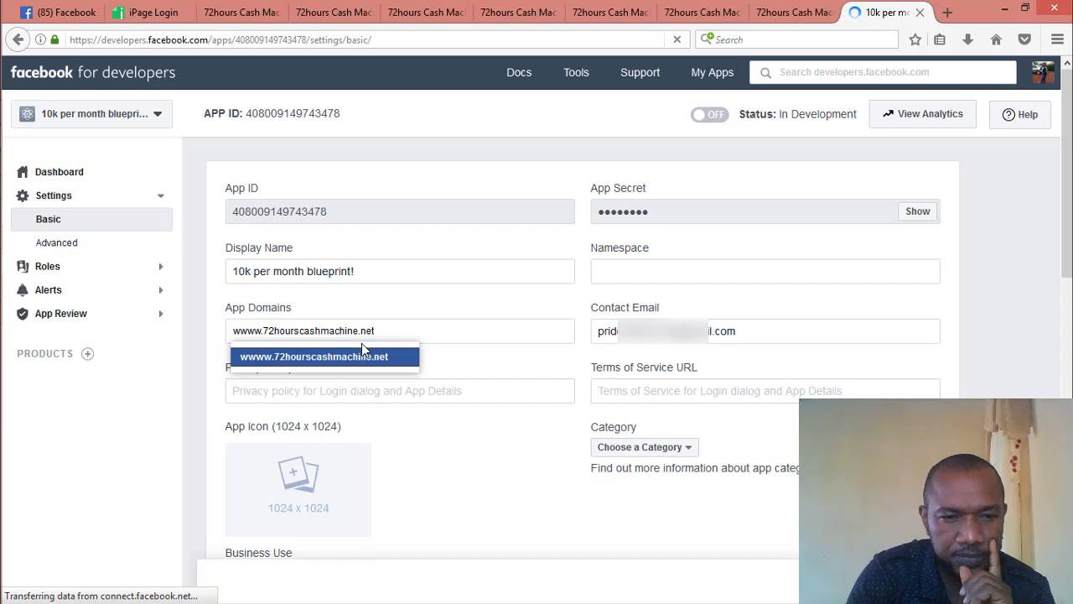
pyautogui.press('Delete')
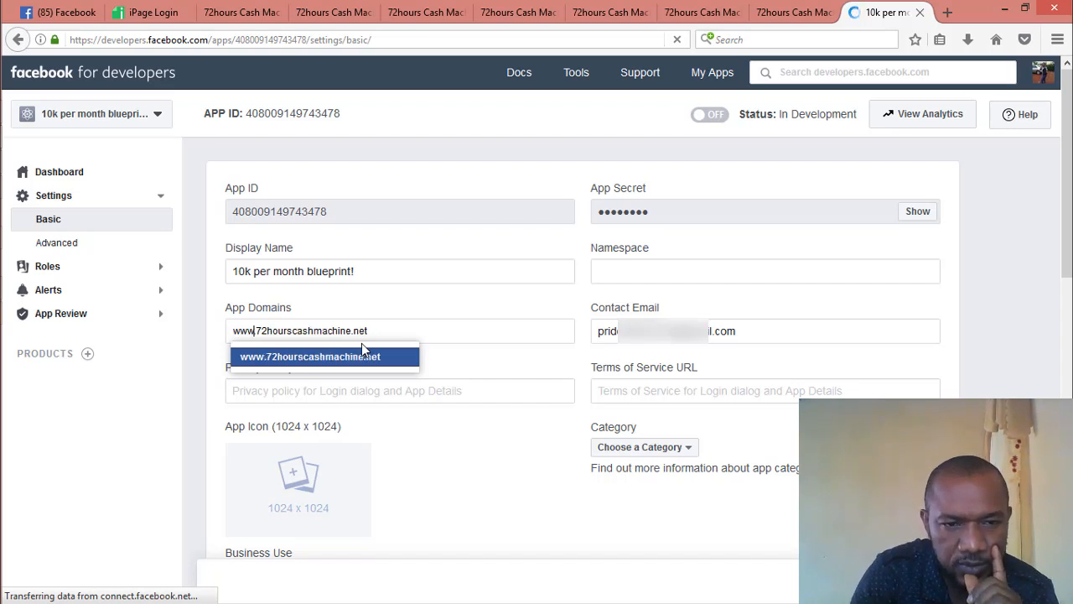
pyautogui.press('Right')
pyautogui.press('Right')
pyautogui.press('Right')
pyautogui.press('Right')
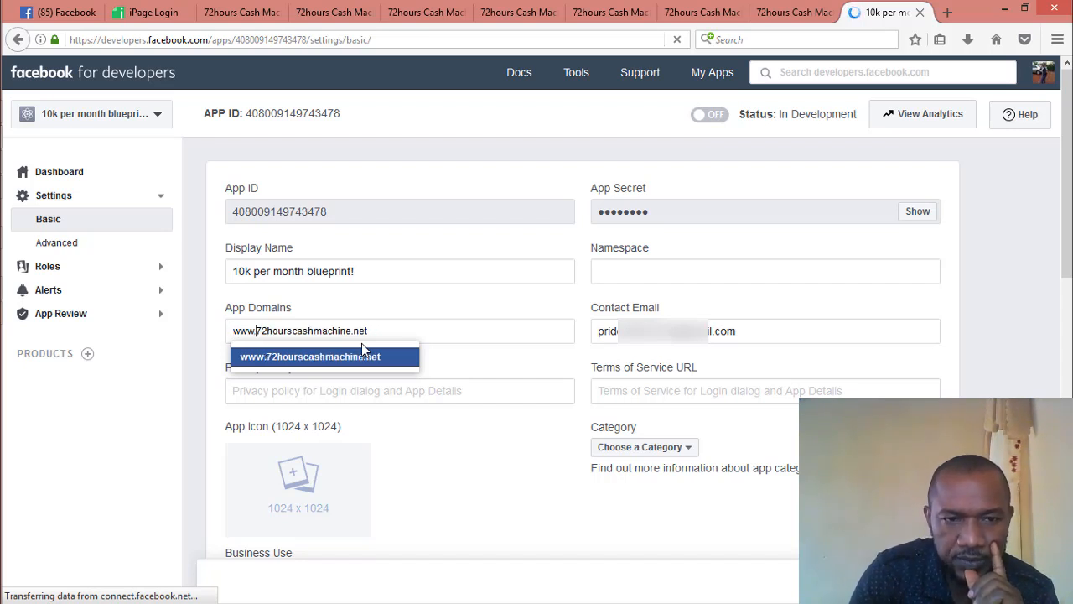
pyautogui.press('Left')
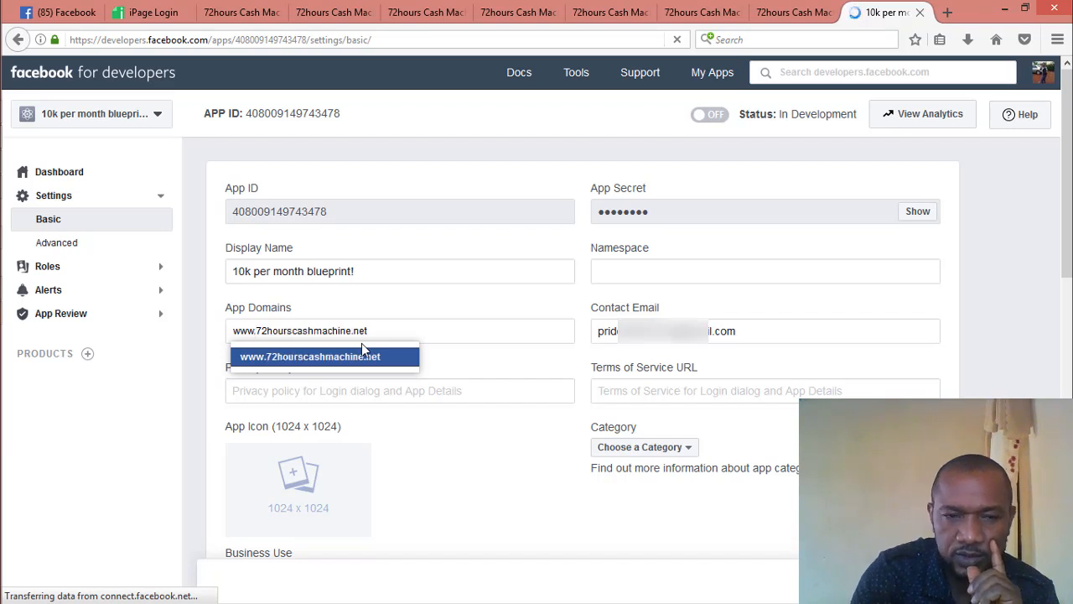
pyautogui.click(340, 358)
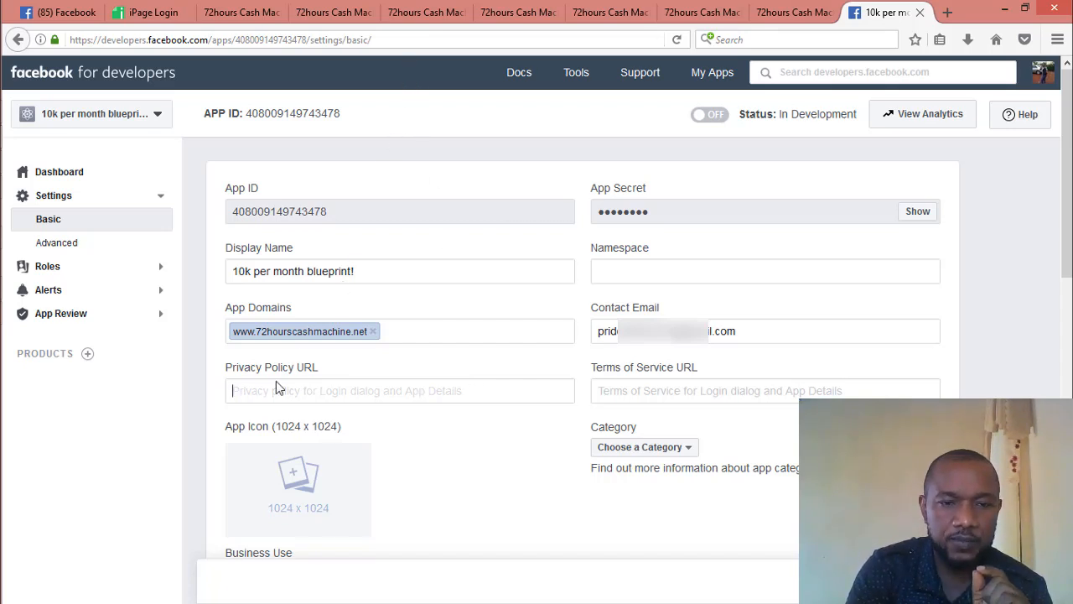
# Look through the local 72hourscashmachine.net website folder in File Explorer for the privacy policy page's file name
pyautogui.click(419, 18)
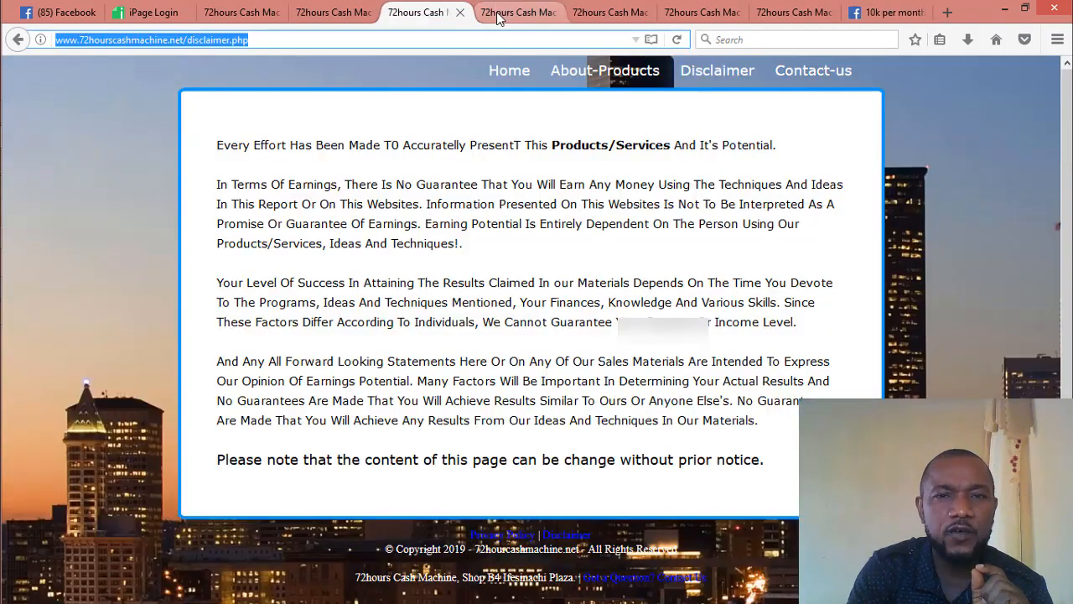
pyautogui.moveTo(11, 188)
pyautogui.moveTo(23, 194)
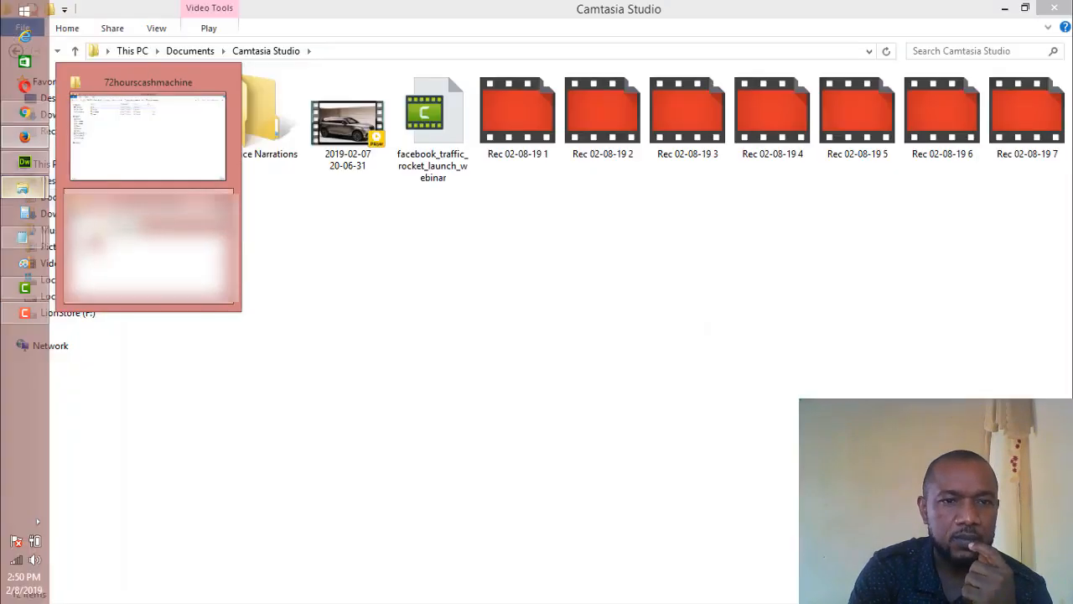
pyautogui.click(222, 199)
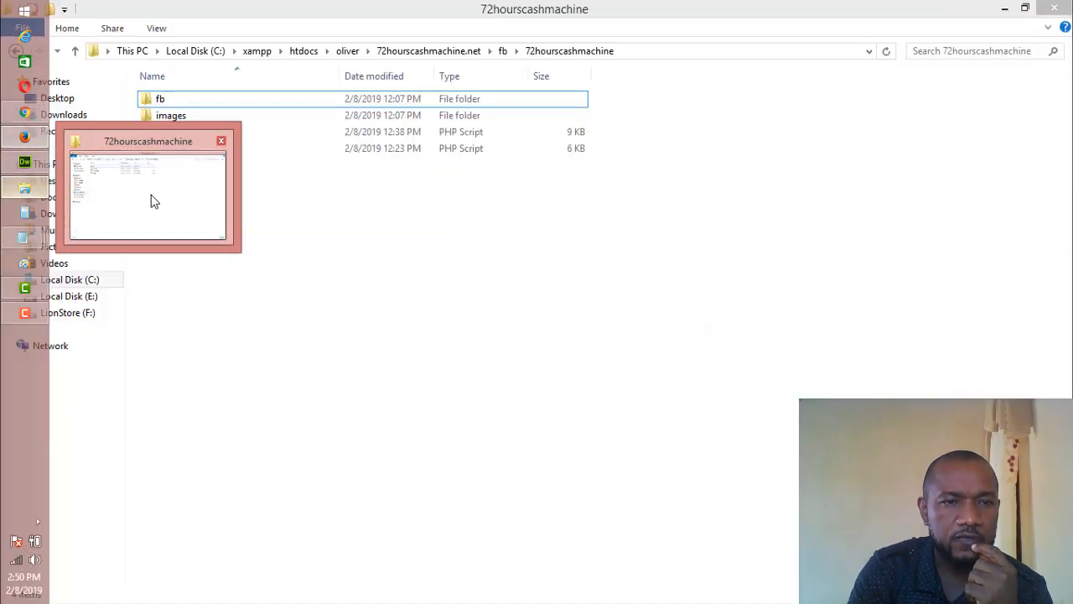
pyautogui.click(153, 201)
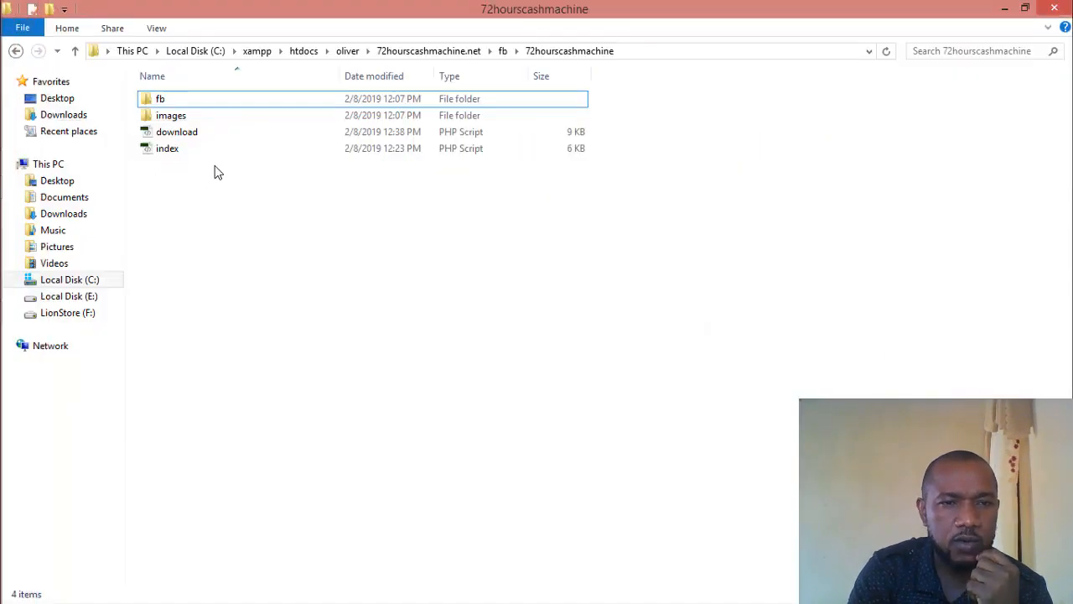
pyautogui.hotkey('alt', 'Up')
pyautogui.hotkey('alt', 'Up')
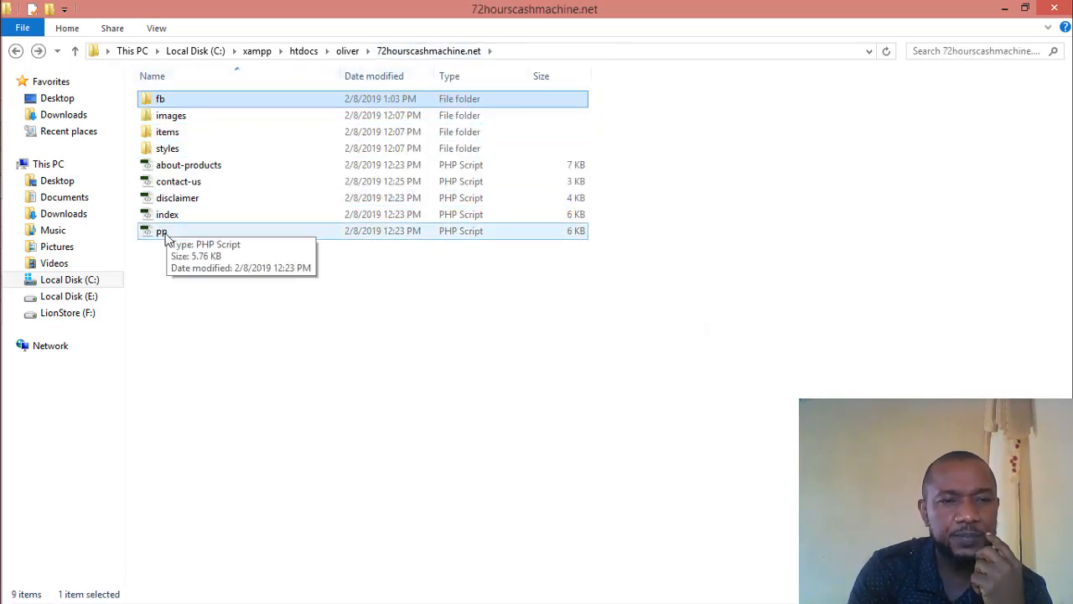
pyautogui.click(1006, 7)
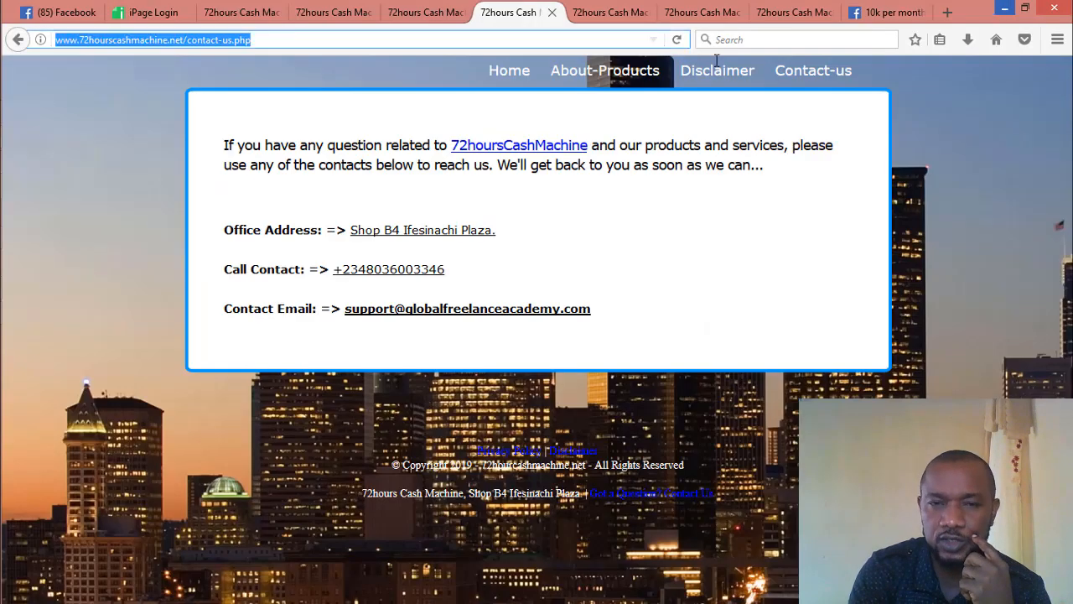
# Look through the other open 72hourscashmachine.net pages and copy the disclaimer page's address
pyautogui.click(600, 19)
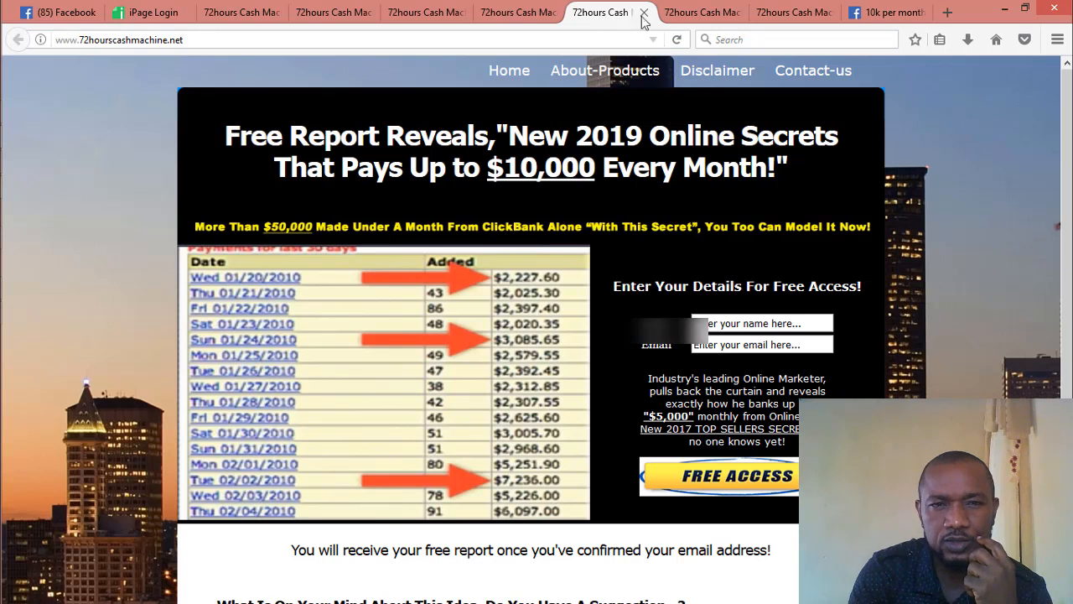
pyautogui.click(684, 22)
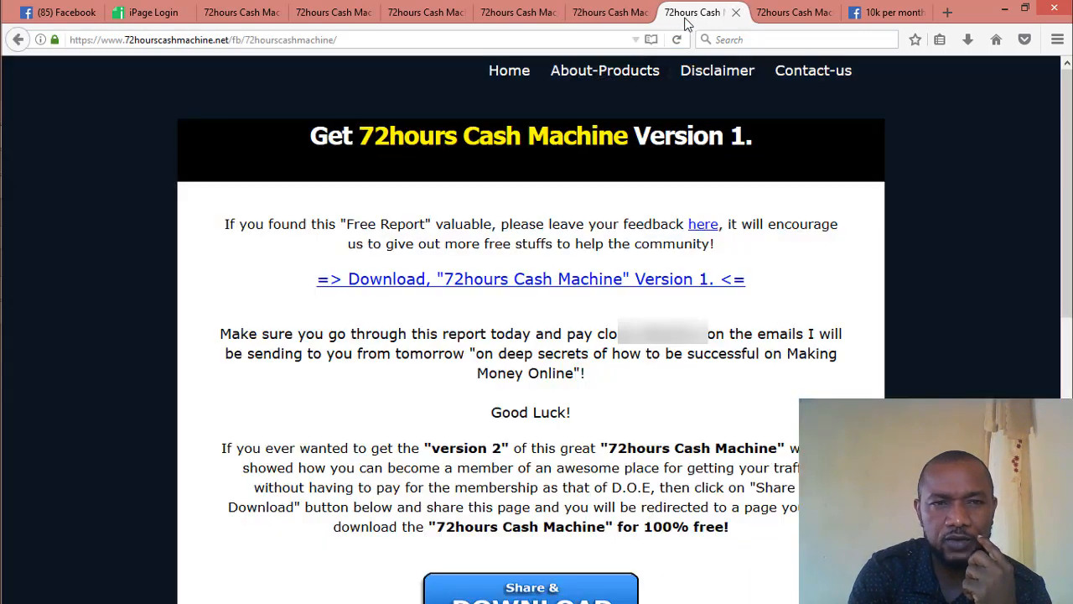
pyautogui.click(786, 20)
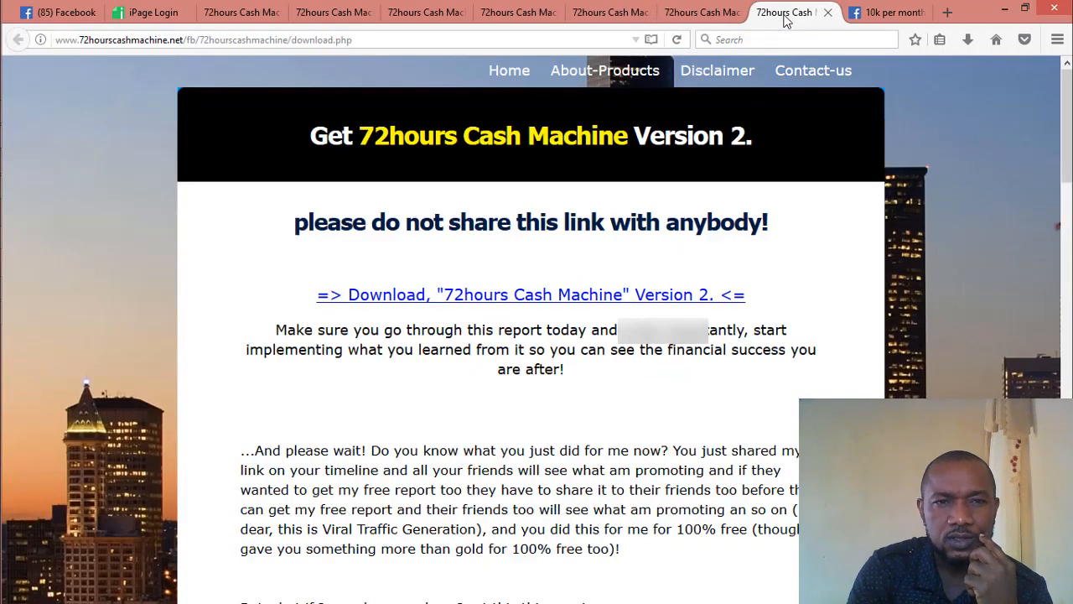
pyautogui.click(243, 17)
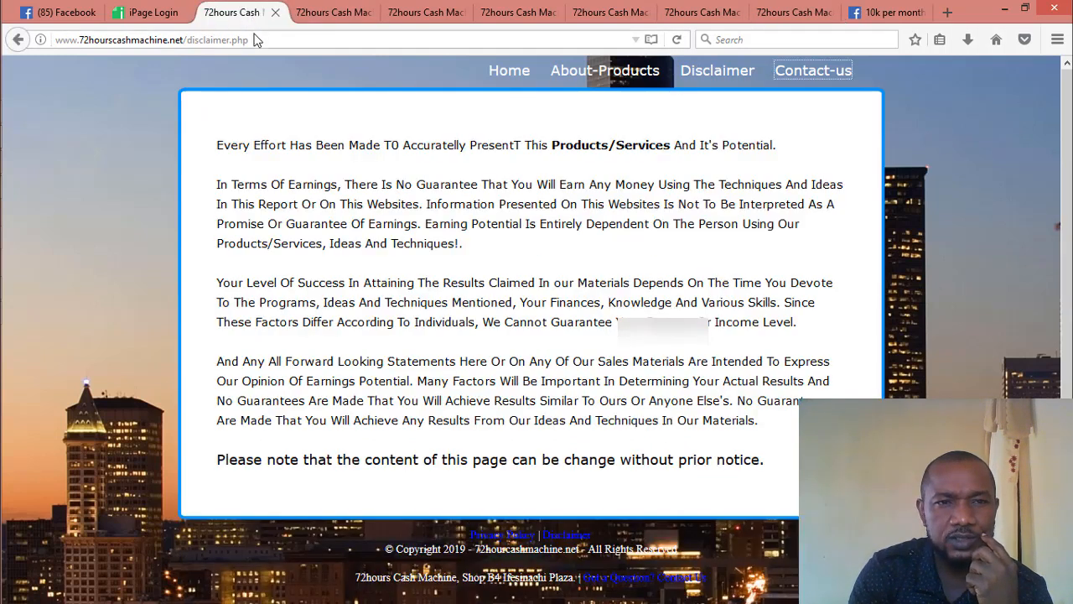
pyautogui.click(259, 40)
pyautogui.hotkey('ctrl', 'c')
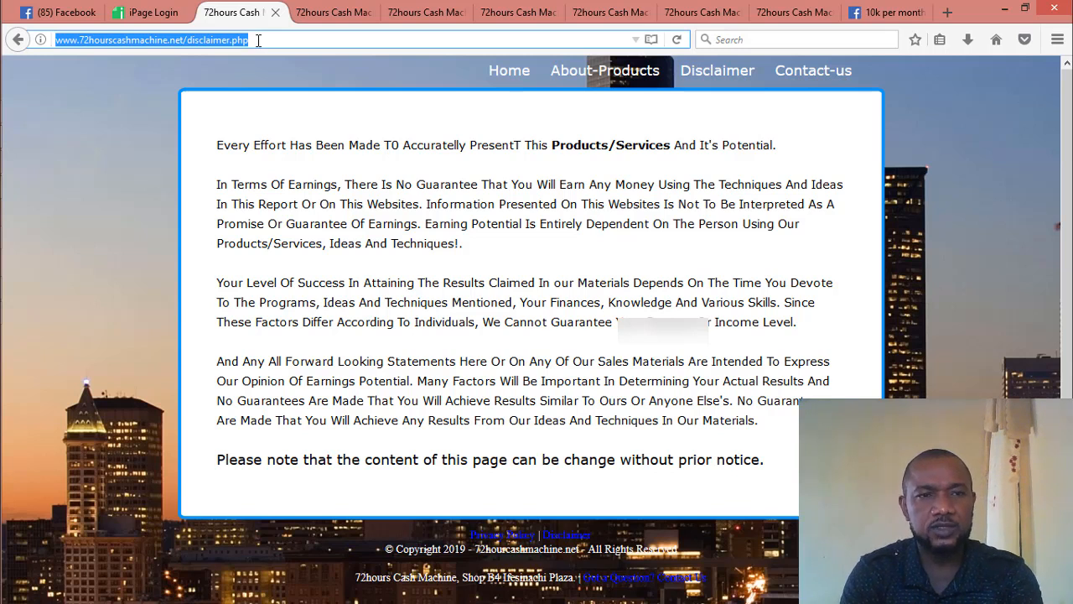
pyautogui.click(1005, 10)
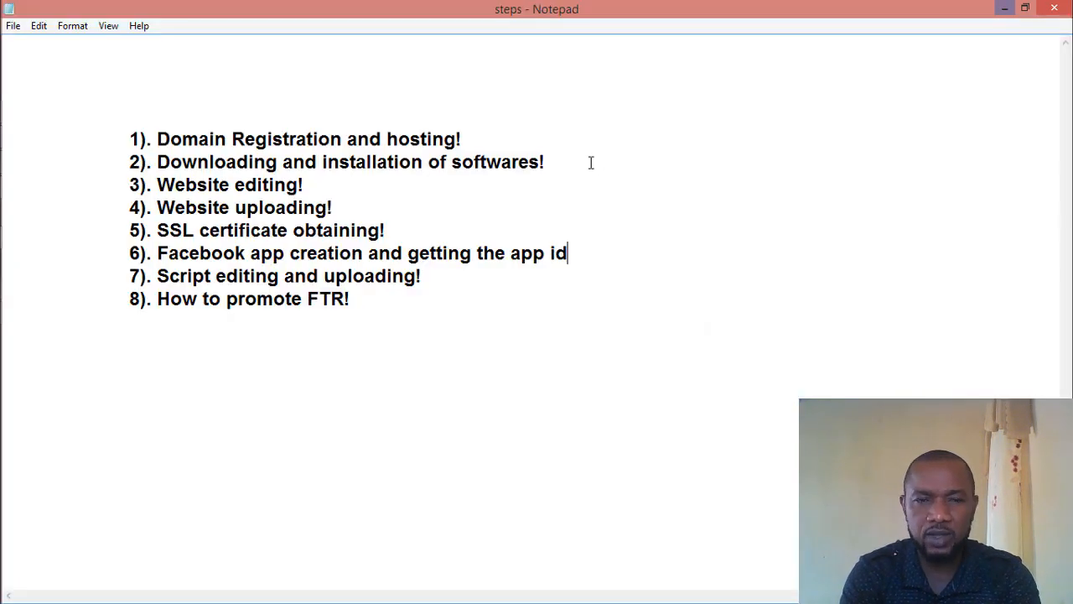
pyautogui.moveTo(4, 87)
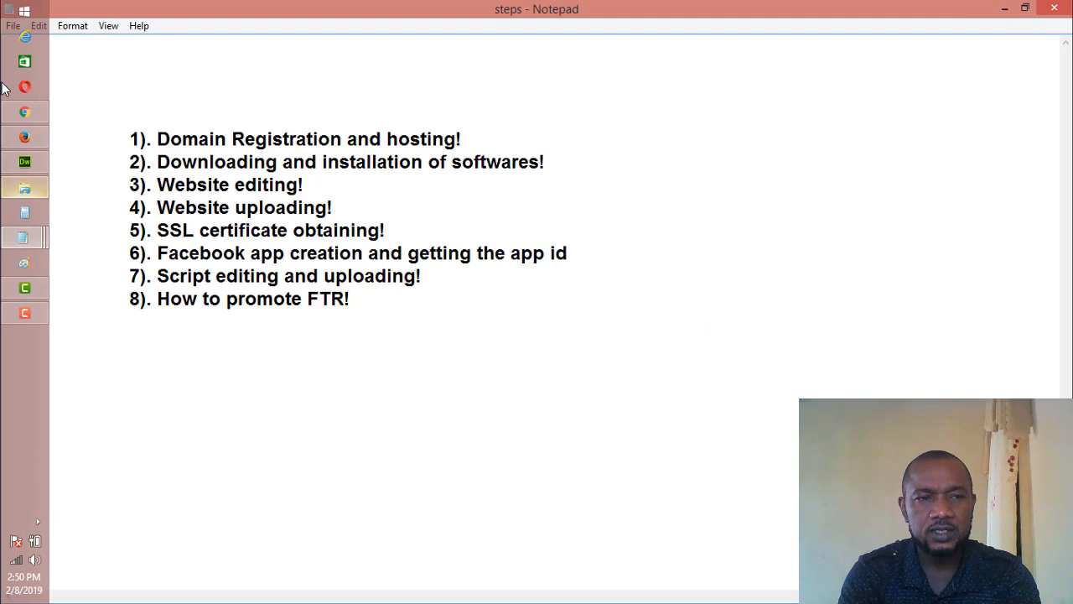
pyautogui.click(25, 136)
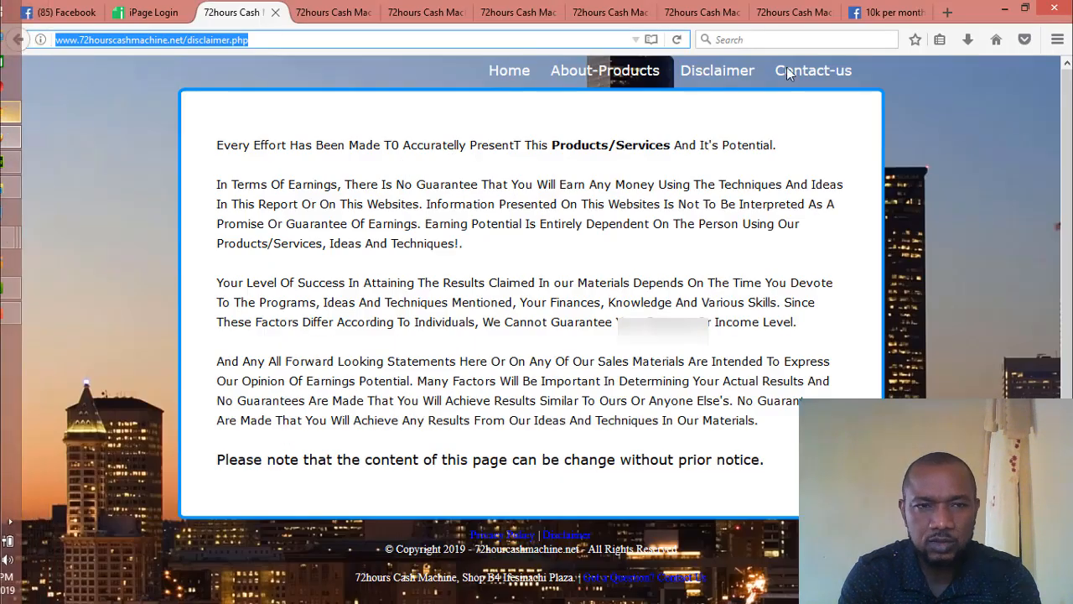
pyautogui.click(878, 12)
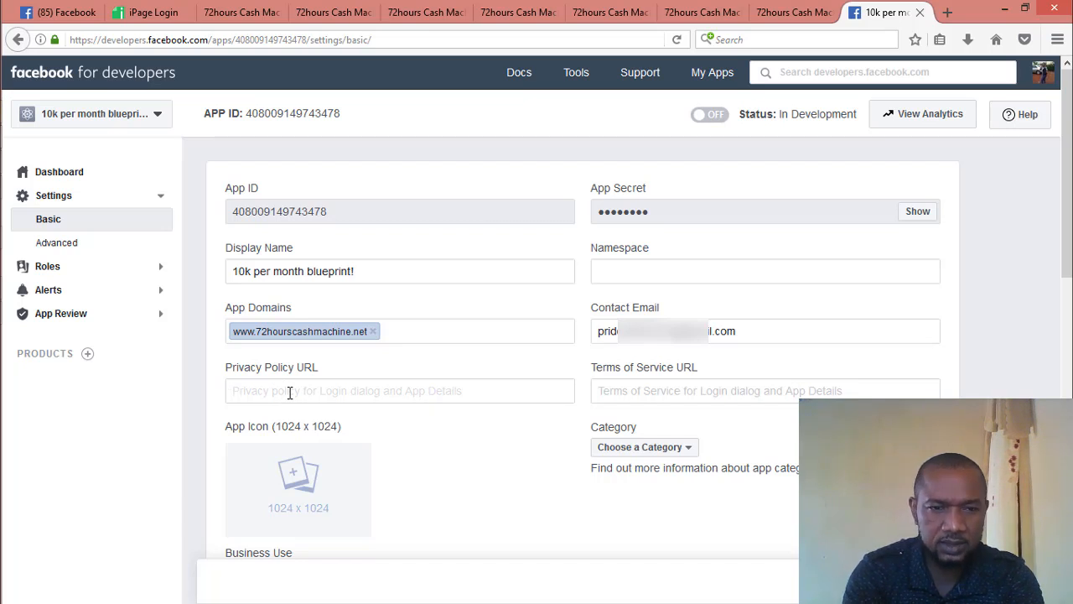
pyautogui.hotkey('ctrl', 'v')
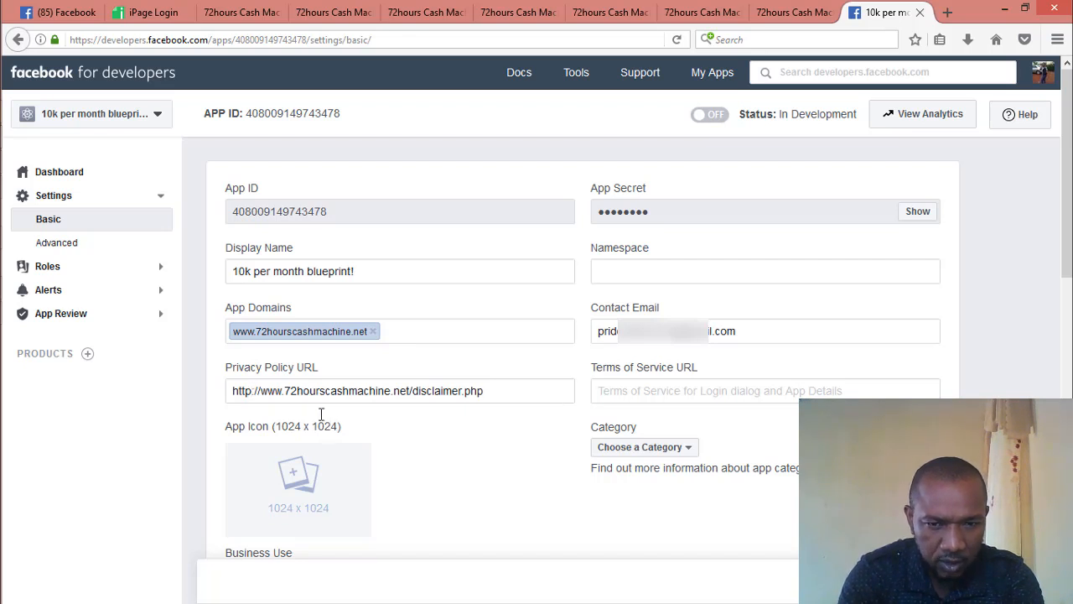
pyautogui.click(263, 393)
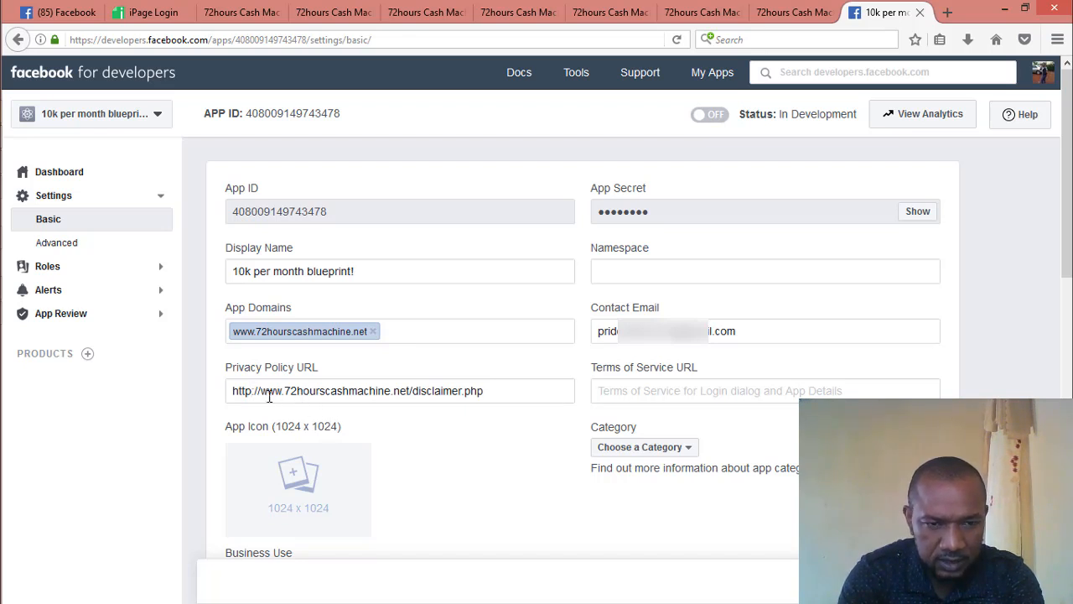
pyautogui.write('s')
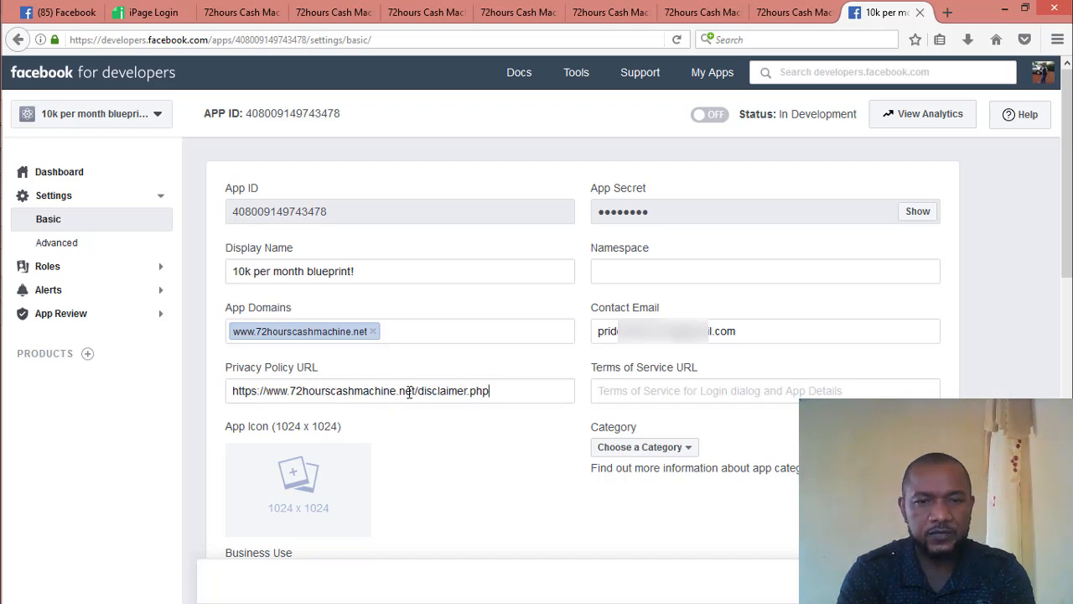
# Copy the privacy policy URL and load it in a new browser tab to test the https address
pyautogui.moveTo(491, 391); pyautogui.dragTo(225, 395)
pyautogui.hotkey('ctrl', 'c')
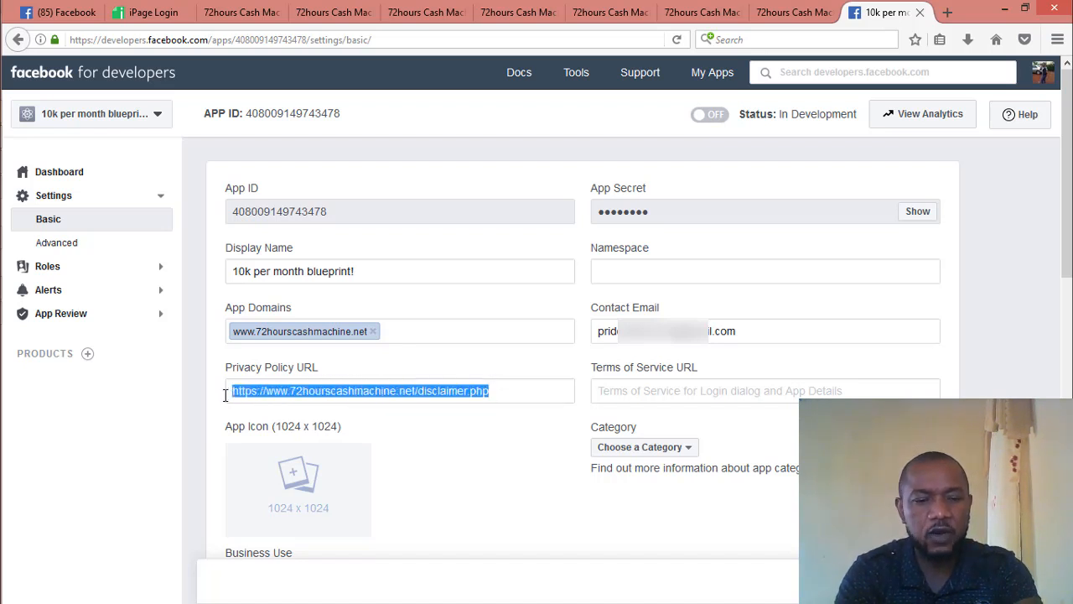
pyautogui.click(947, 15)
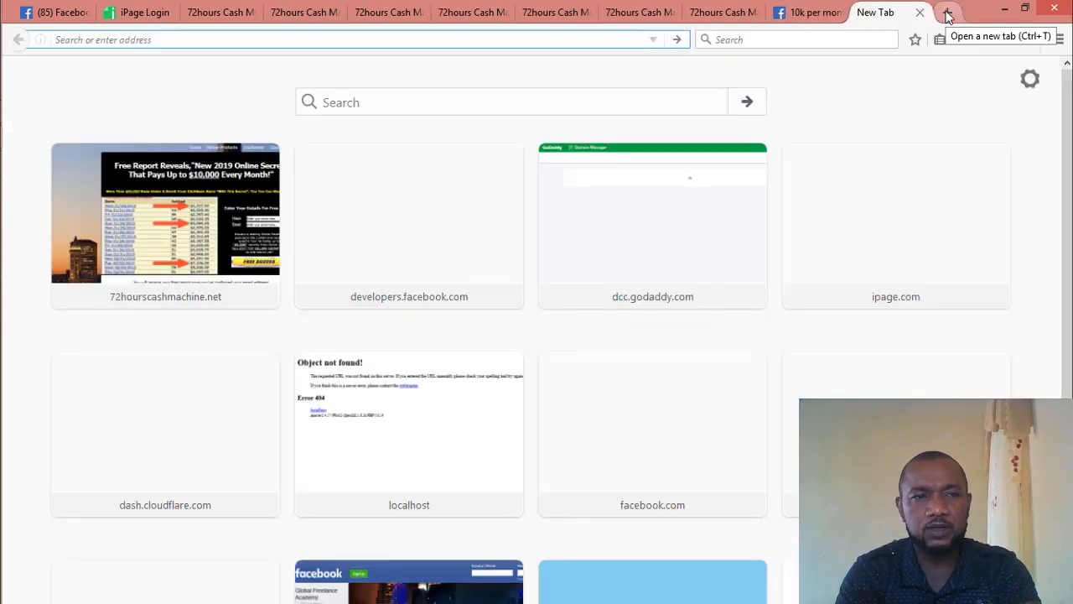
pyautogui.hotkey('ctrl', 'v')
pyautogui.press('Return')
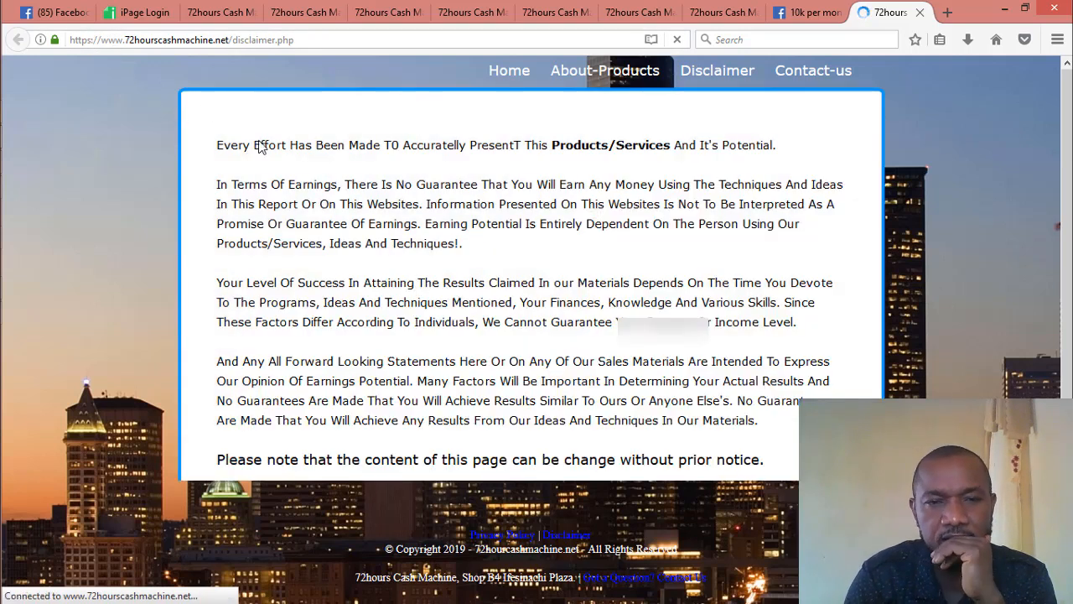
# Compare the entered privacy policy URL with the addresses and contents of the open 72hourscashmachine.net pages
pyautogui.click(795, 21)
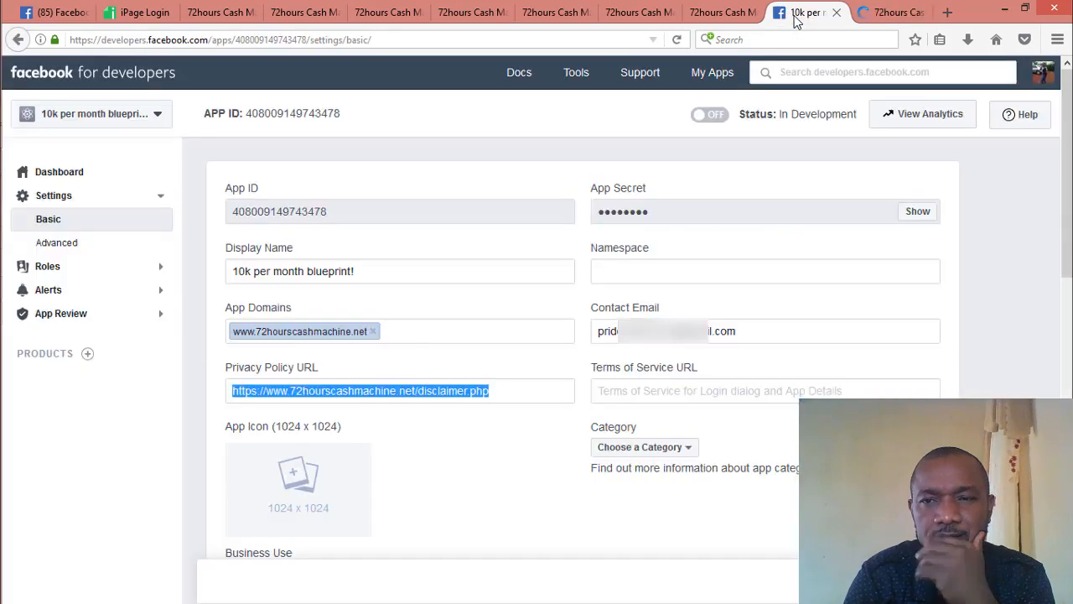
pyautogui.click(507, 388)
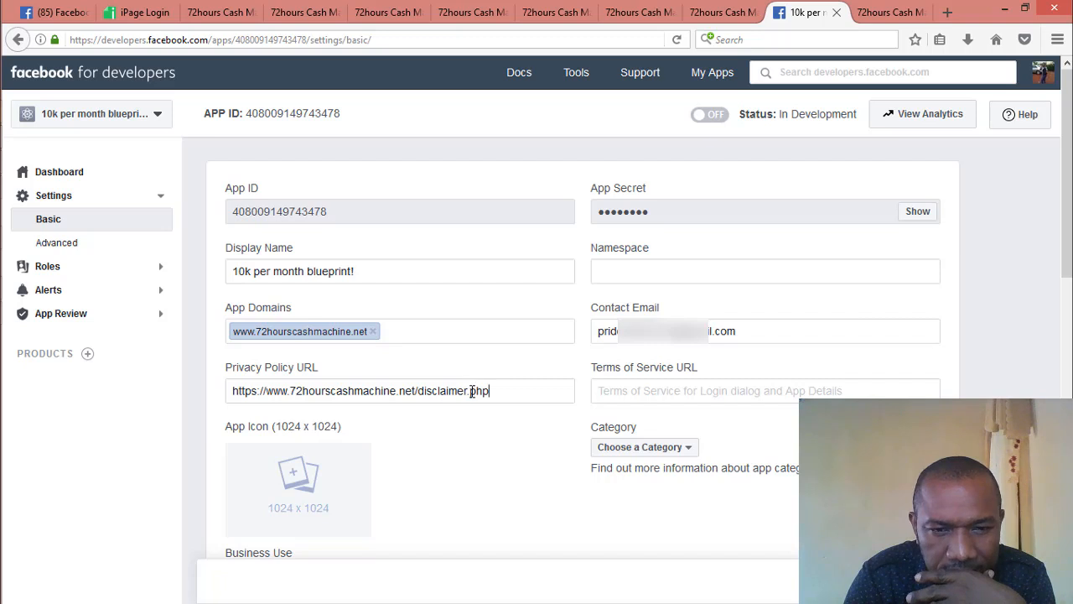
pyautogui.click(861, 18)
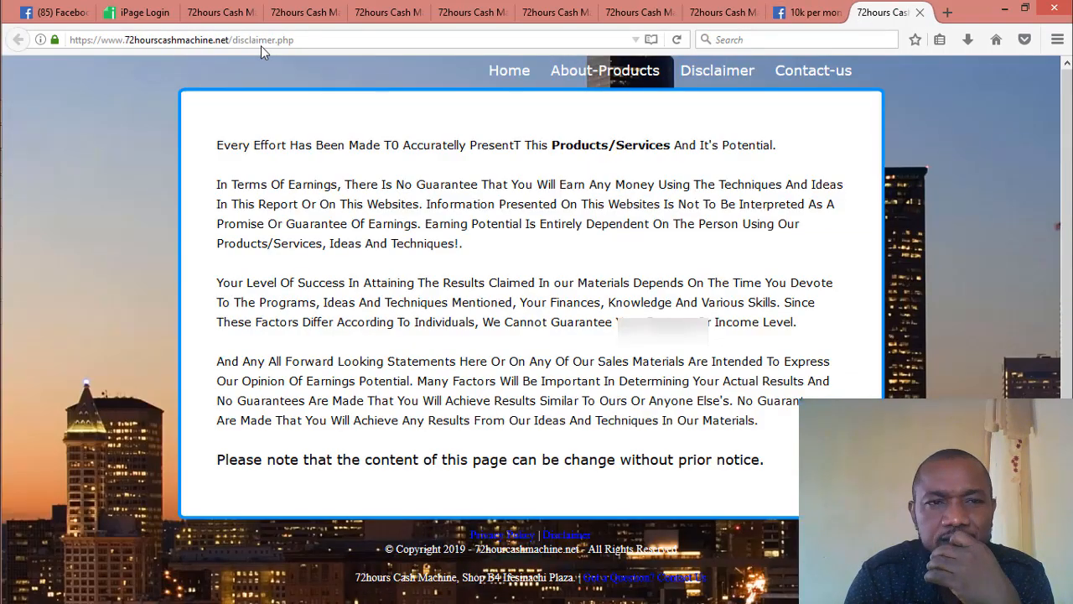
pyautogui.click(218, 15)
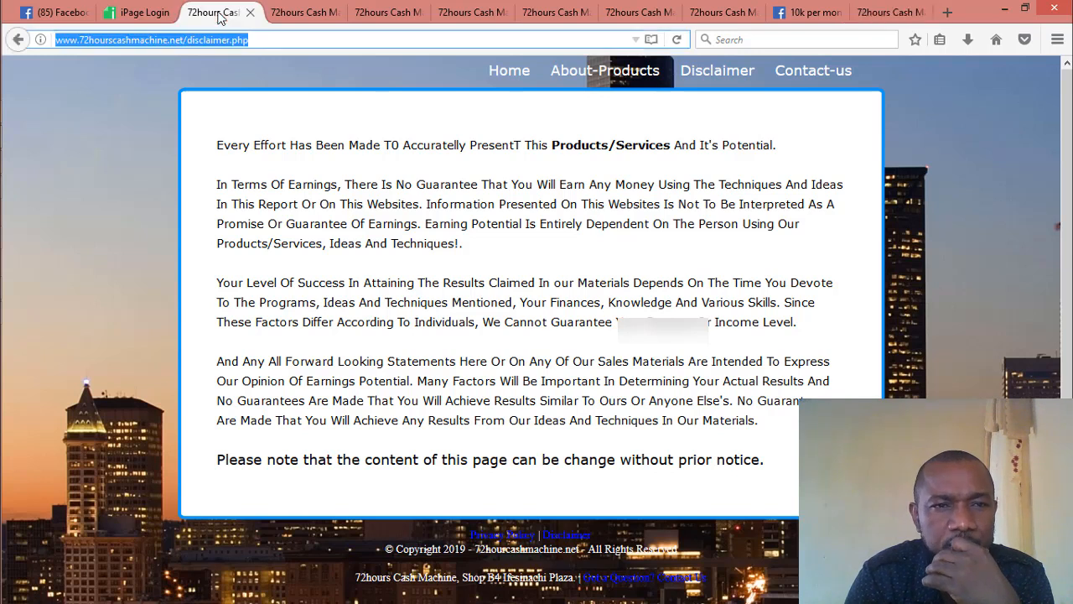
pyautogui.click(281, 16)
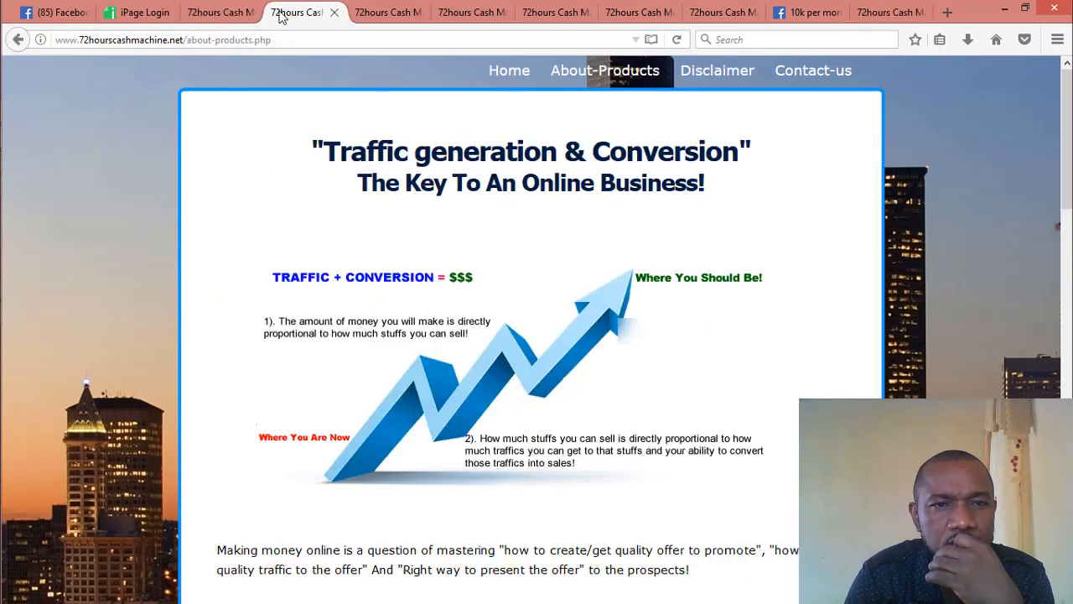
pyautogui.click(387, 13)
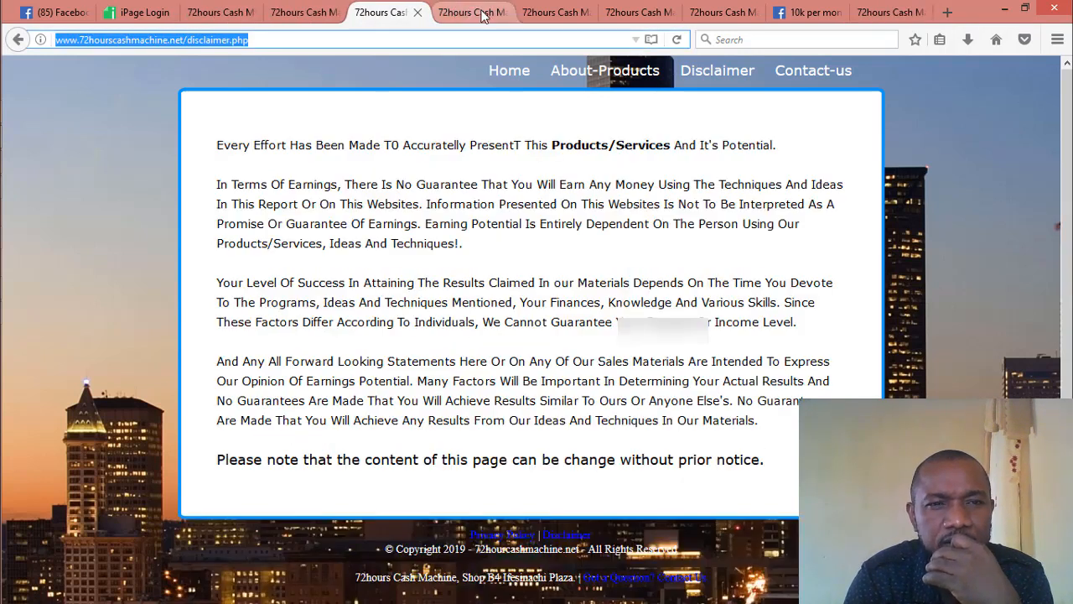
pyautogui.click(482, 15)
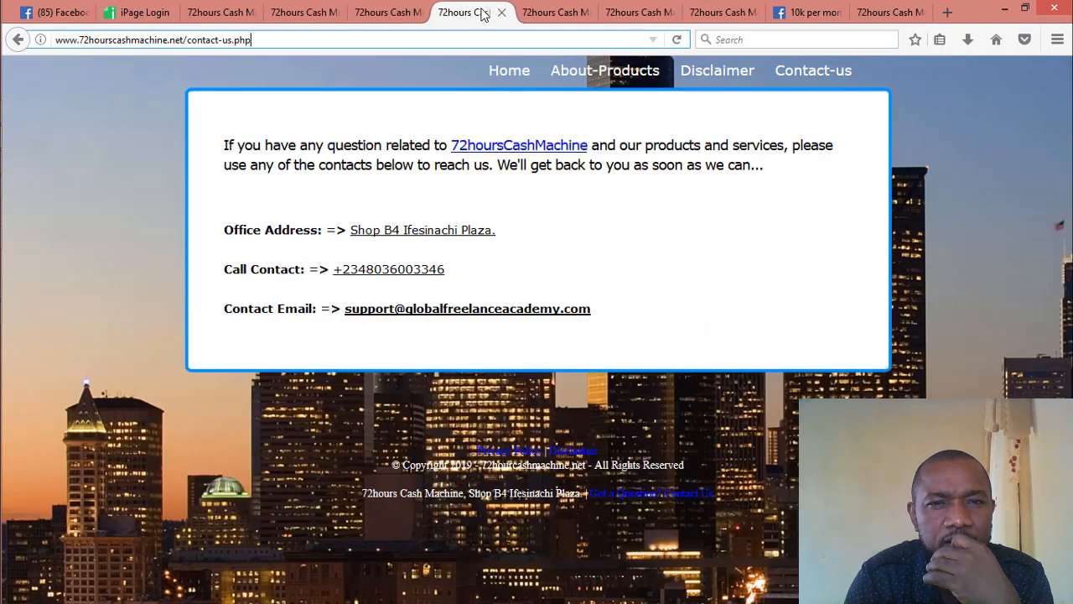
pyautogui.click(563, 24)
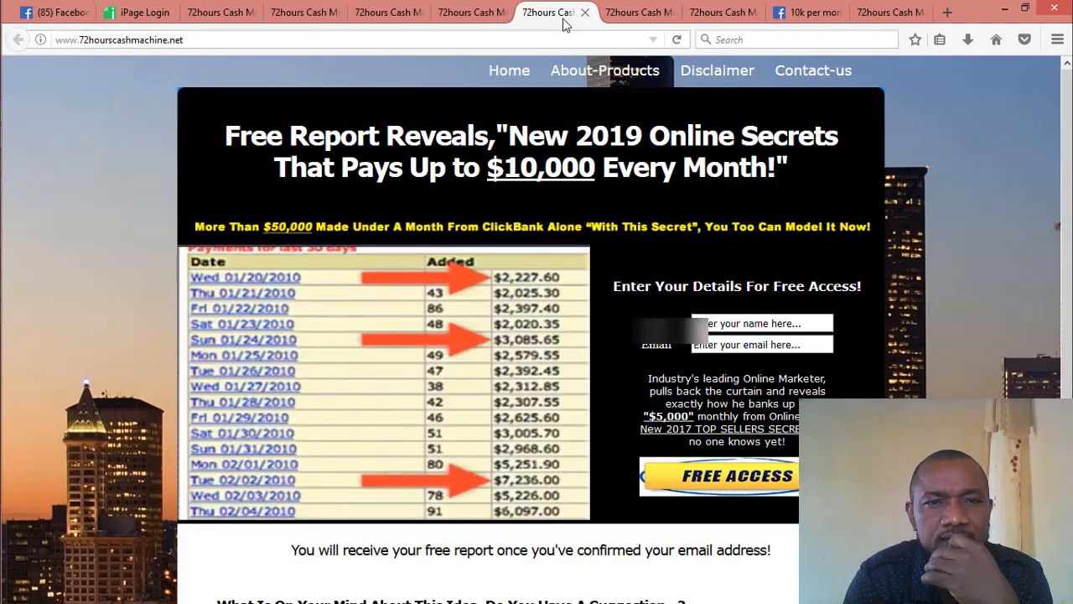
pyautogui.click(880, 15)
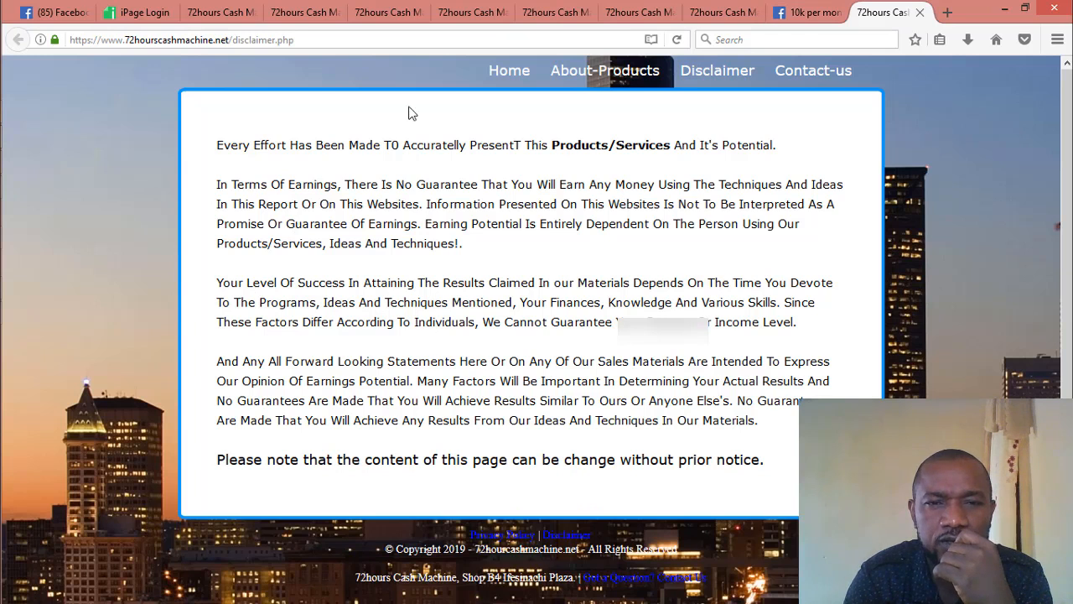
pyautogui.click(795, 13)
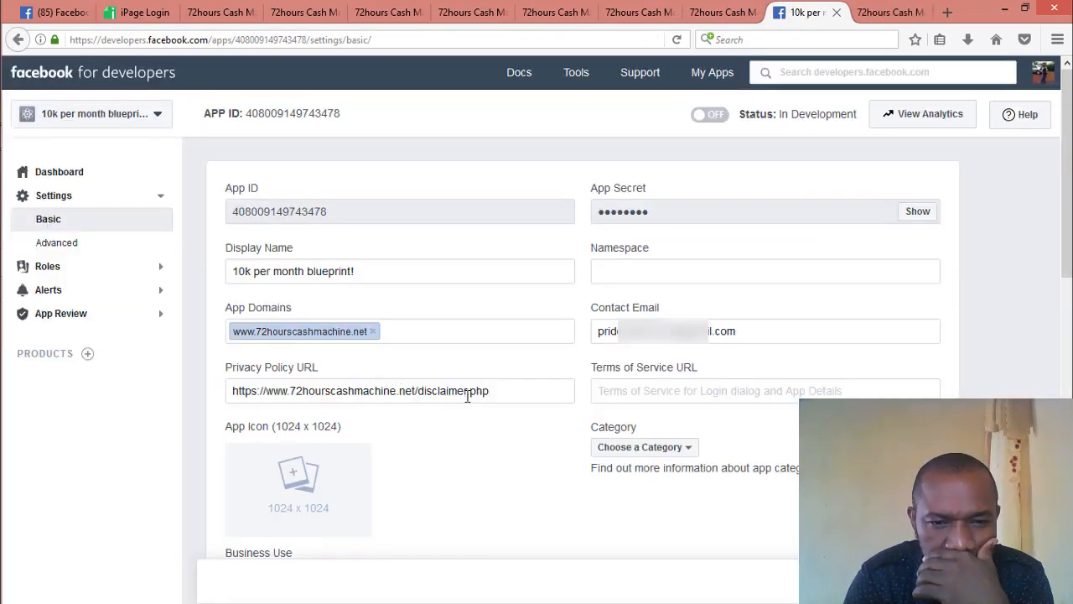
pyautogui.press('BackSpace')
pyautogui.press('BackSpace')
pyautogui.press('BackSpace')
pyautogui.press('BackSpace')
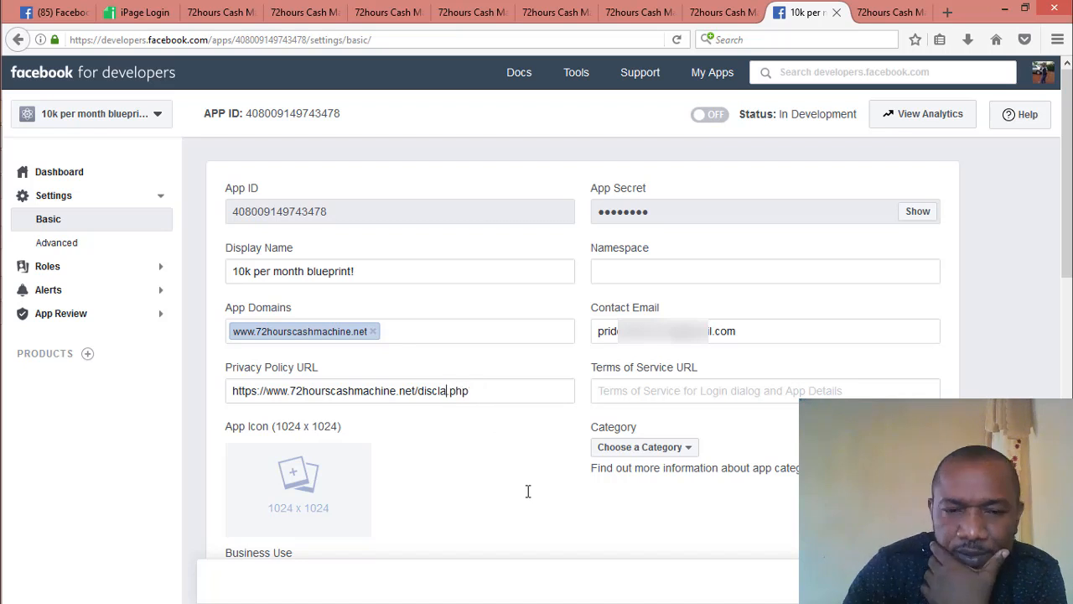
pyautogui.press('BackSpace')
pyautogui.press('BackSpace')
pyautogui.press('BackSpace')
pyautogui.press('BackSpace')
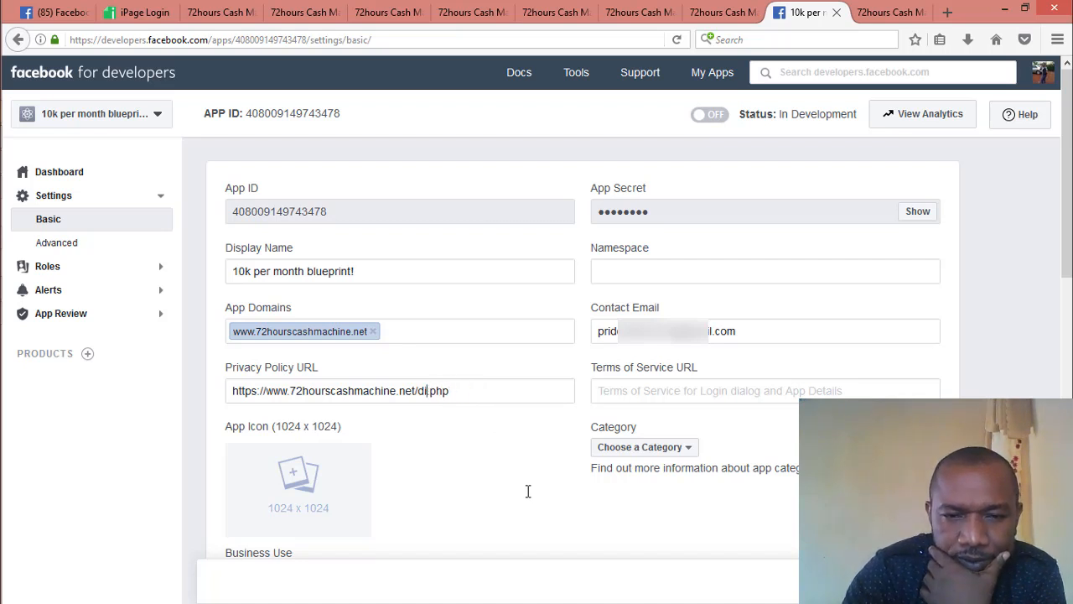
pyautogui.press('BackSpace')
pyautogui.press('BackSpace')
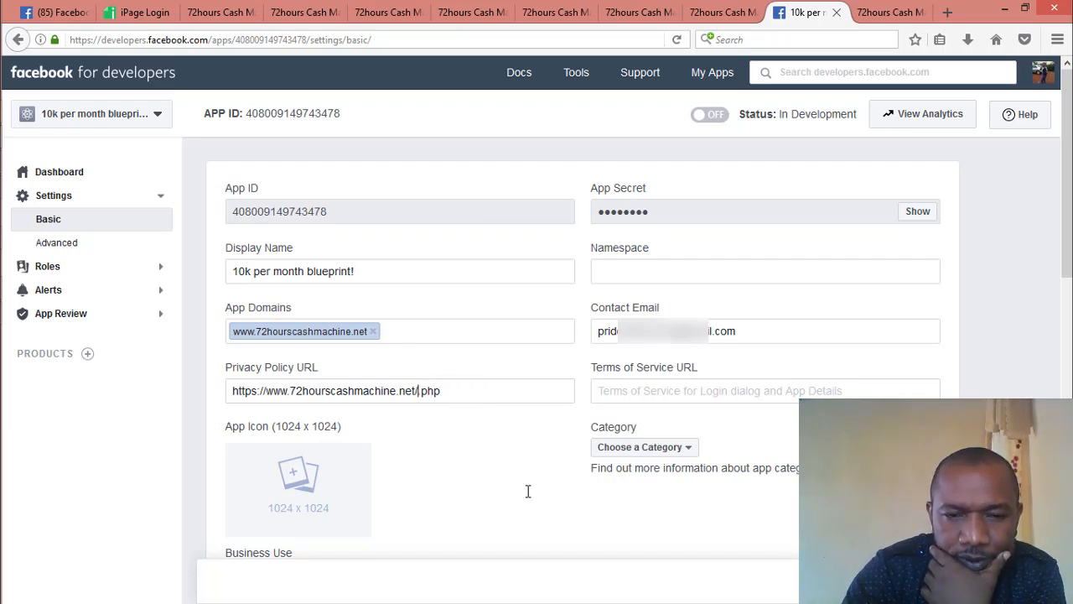
pyautogui.write('pp')
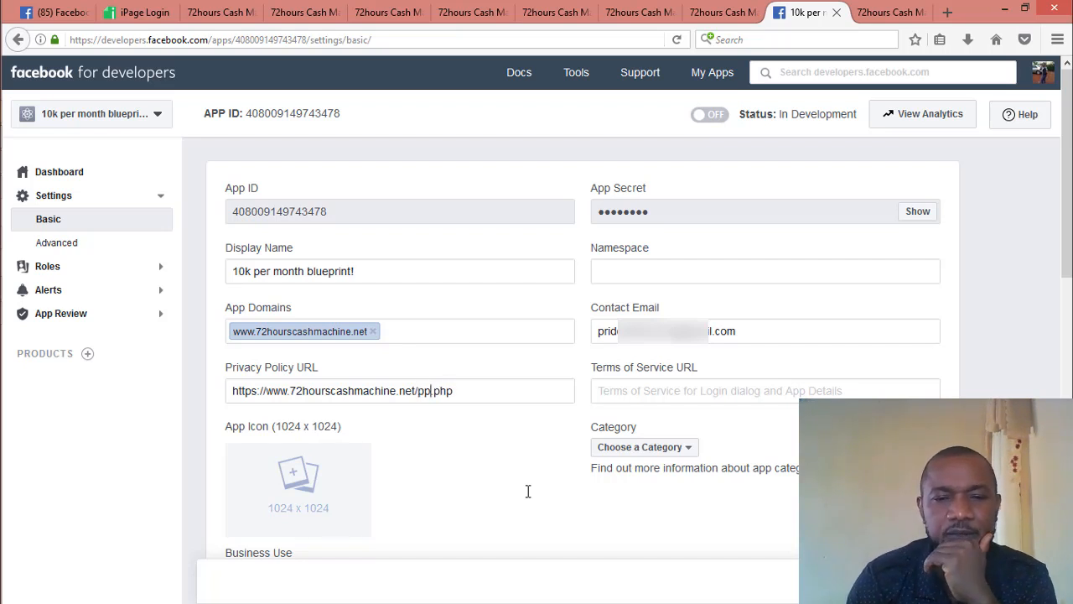
# Copy the pp.php address and load it in the browser tab showing the https disclaimer page to check it
pyautogui.moveTo(467, 390); pyautogui.dragTo(231, 384)
pyautogui.hotkey('ctrl', 'c')
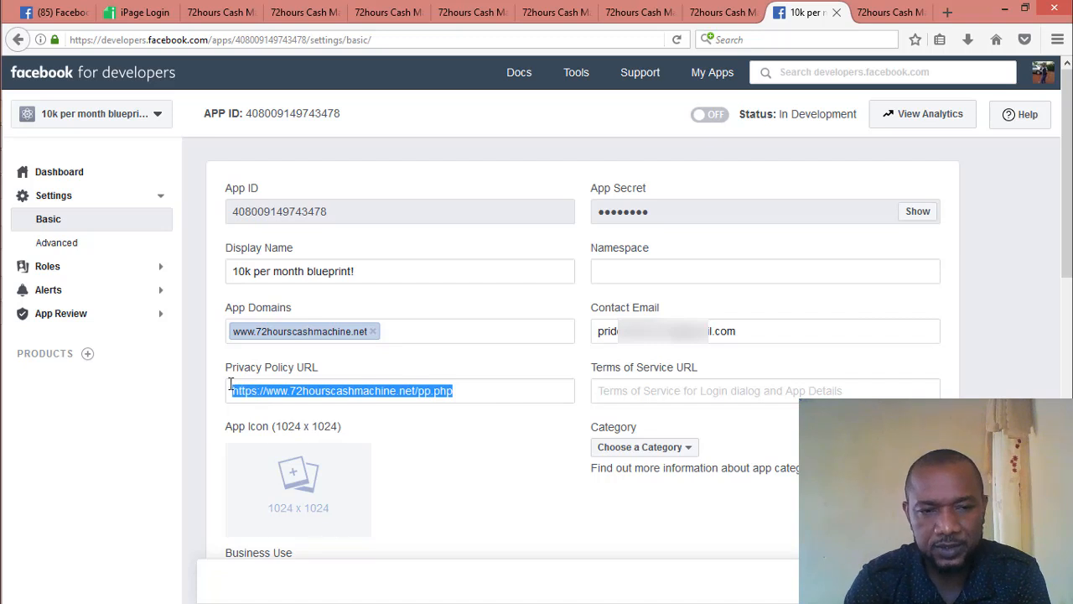
pyautogui.click(887, 17)
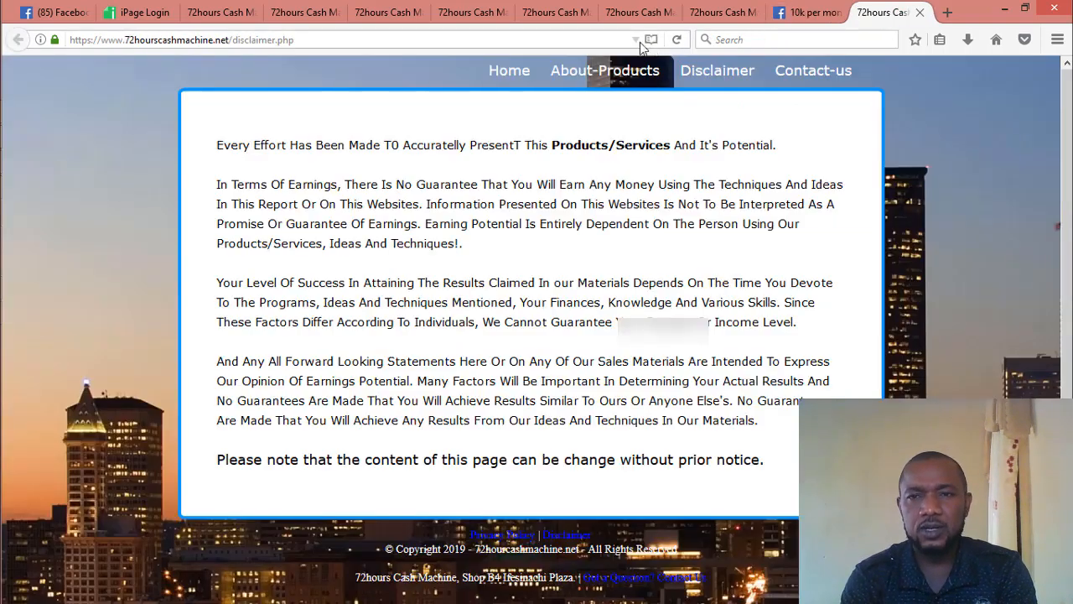
pyautogui.click(610, 39)
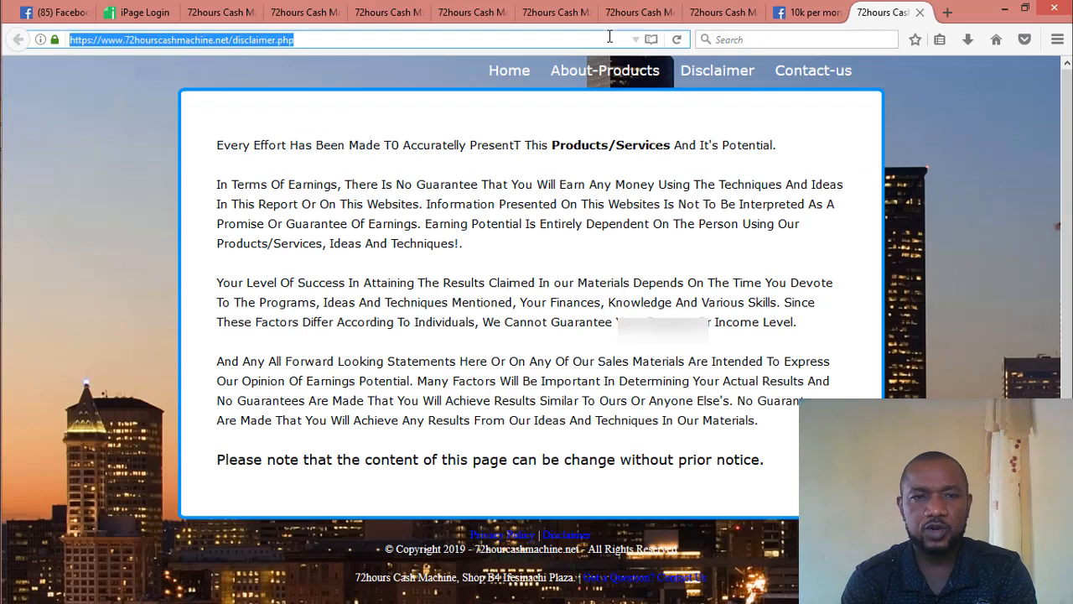
pyautogui.hotkey('ctrl', 'v')
pyautogui.press('Return')
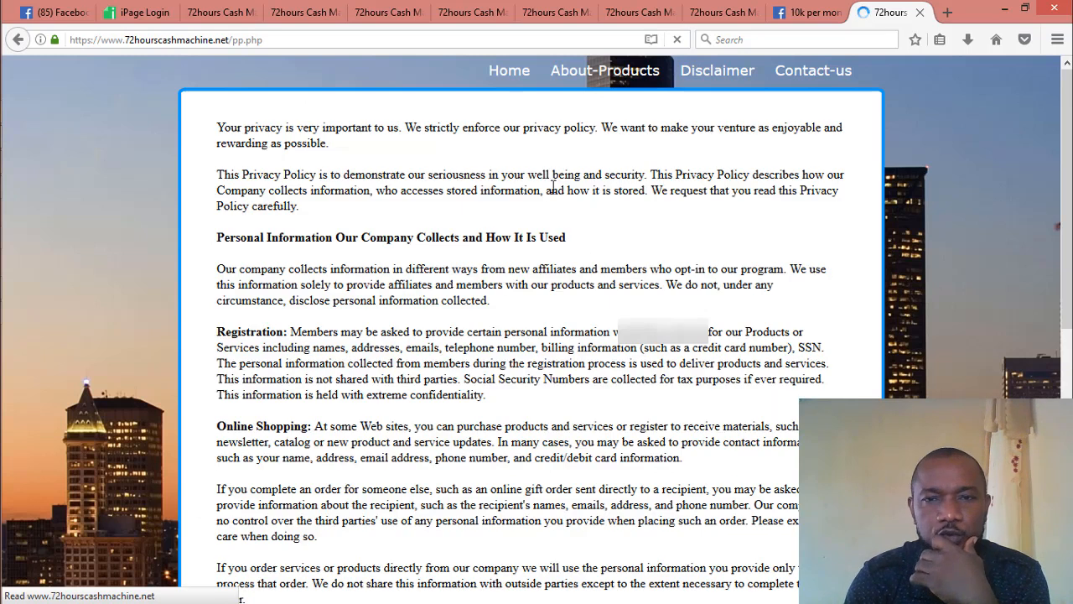
# Return to the app's basic settings and set the category to Business and Pages
pyautogui.click(793, 17)
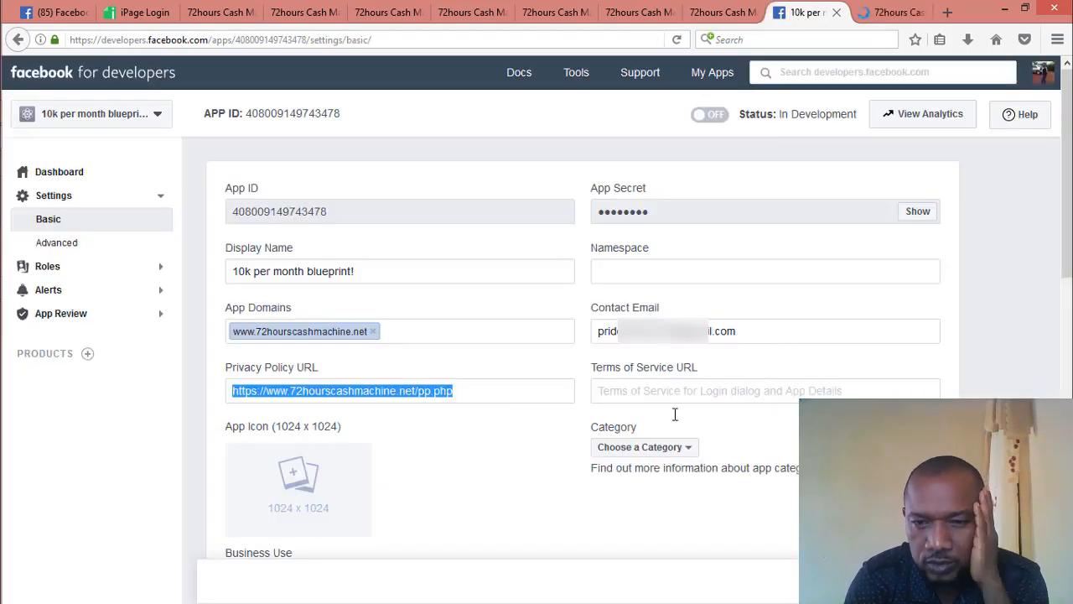
pyautogui.click(691, 451)
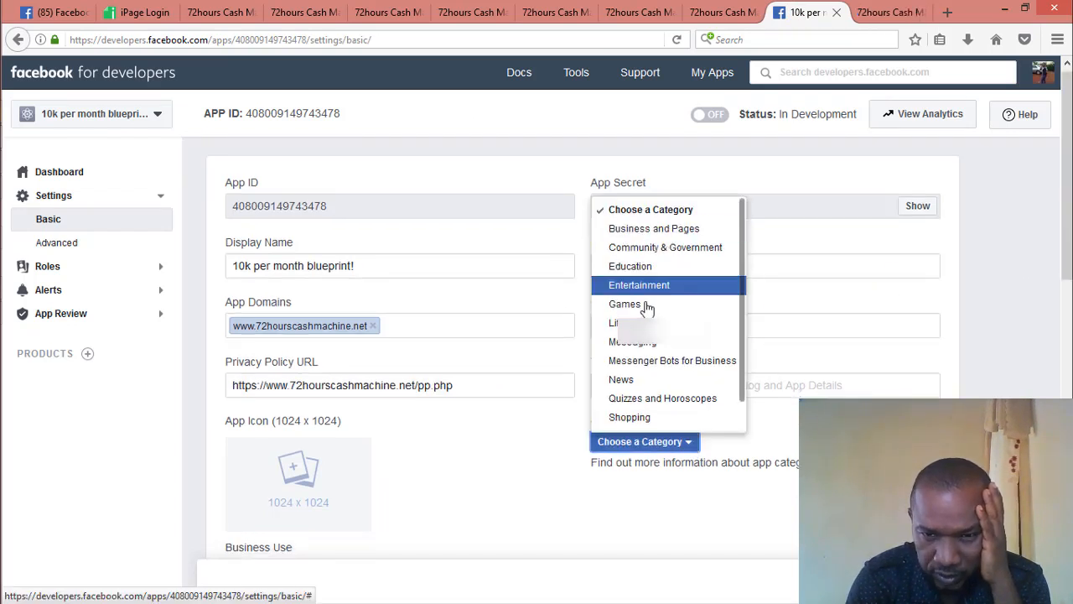
pyautogui.click(662, 229)
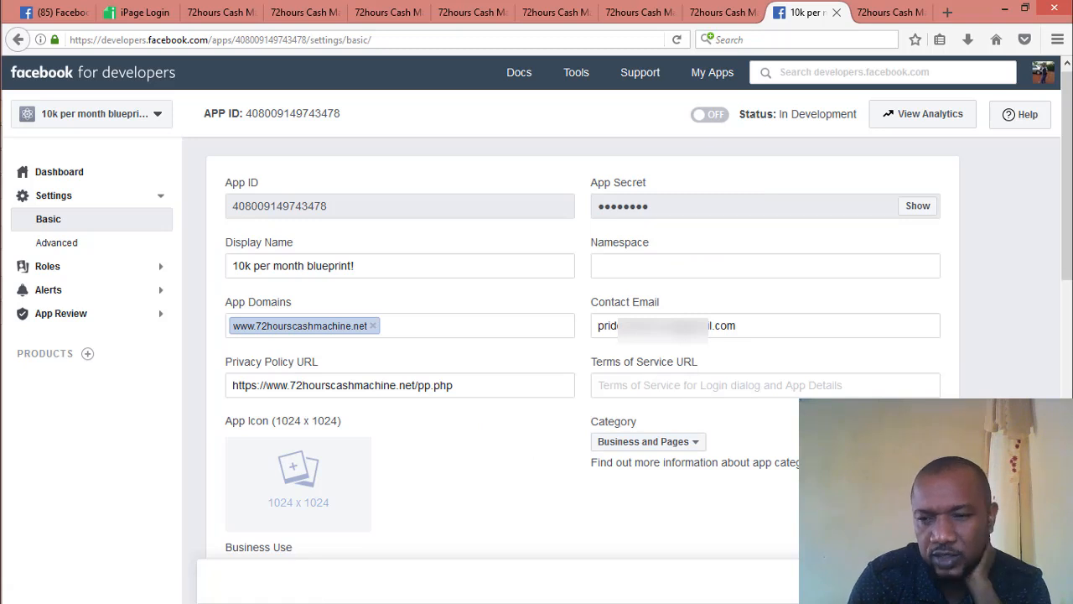
# Add the Website platform to the app and start editing its site URL
pyautogui.moveTo(1067, 244); pyautogui.dragTo(1069, 555)
pyautogui.click(574, 501)
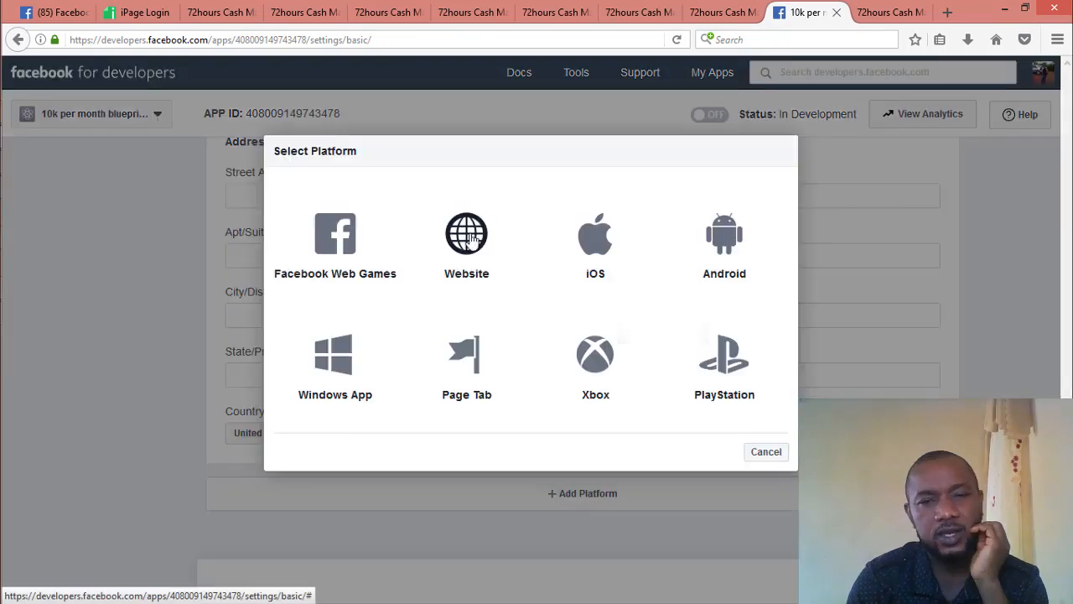
pyautogui.click(472, 241)
pyautogui.click(281, 429)
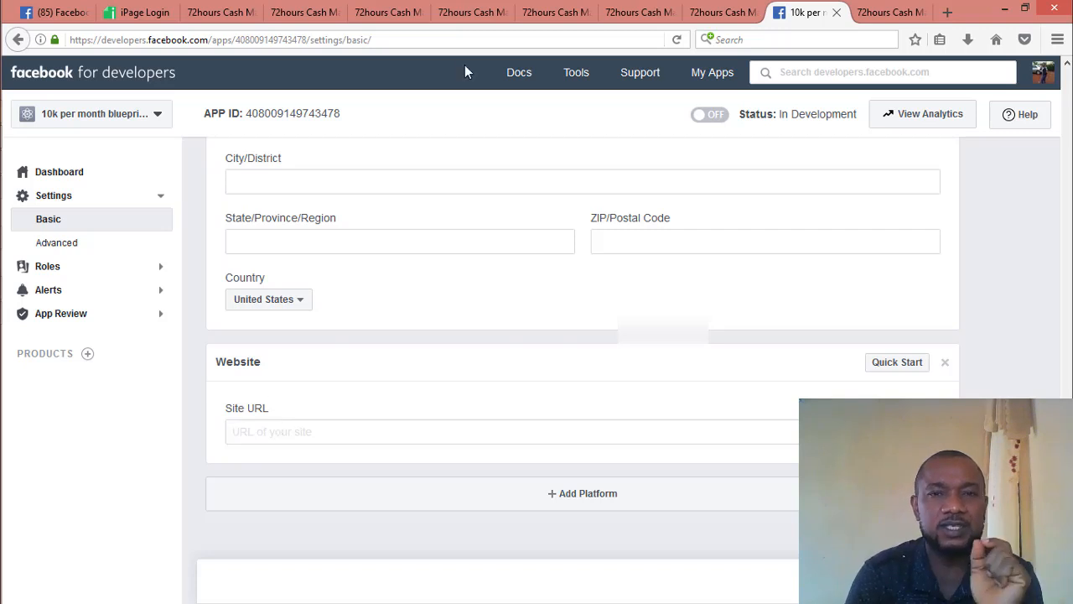
# Find the open browser tab with the 72hours Cash Machine Version 1 download page and copy its full https address
pyautogui.click(472, 12)
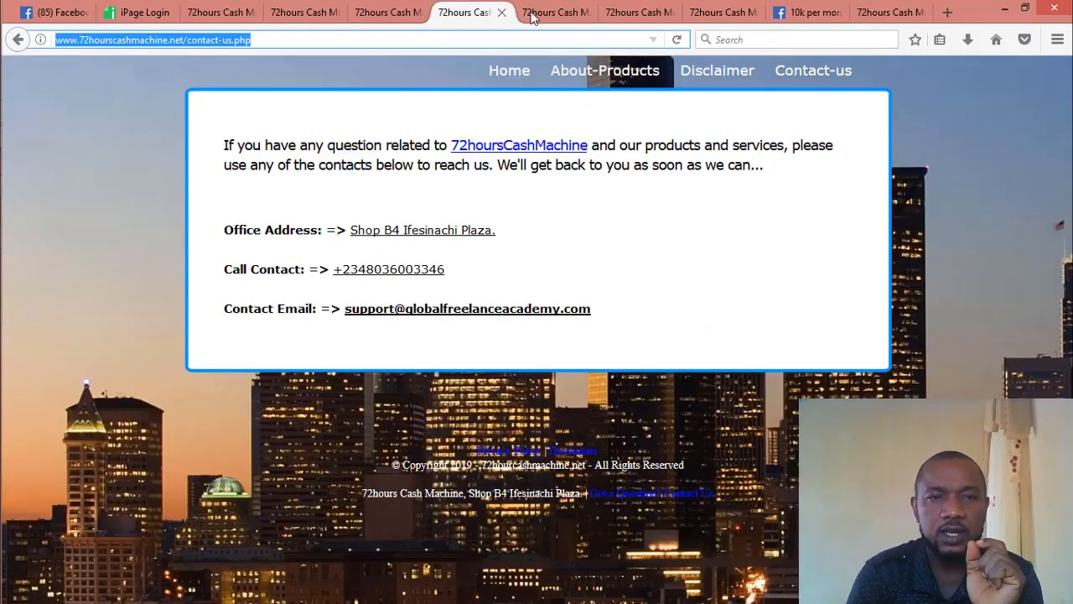
pyautogui.click(559, 15)
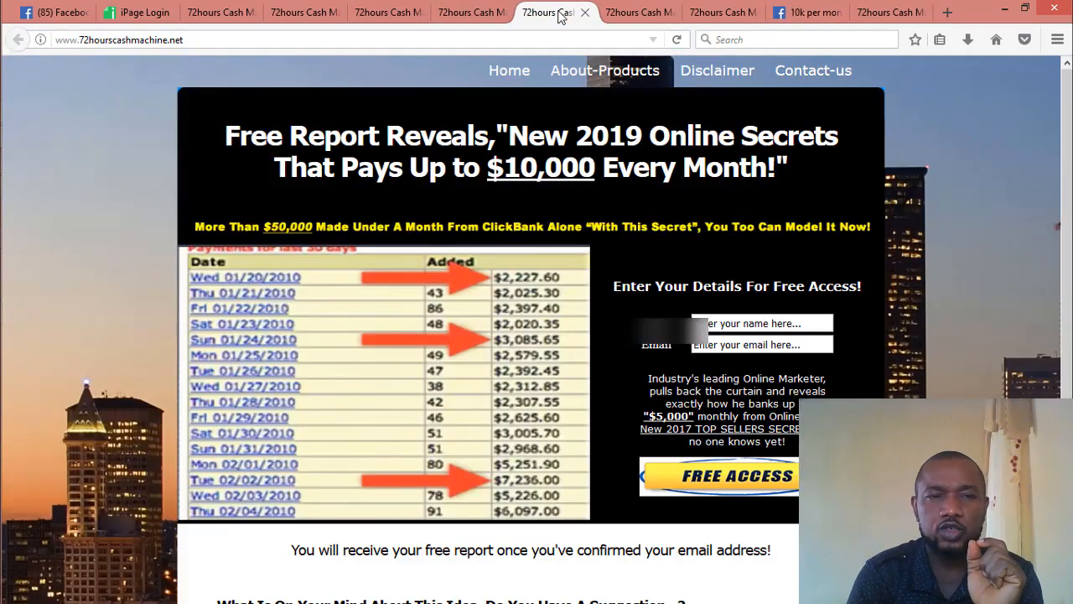
pyautogui.click(620, 15)
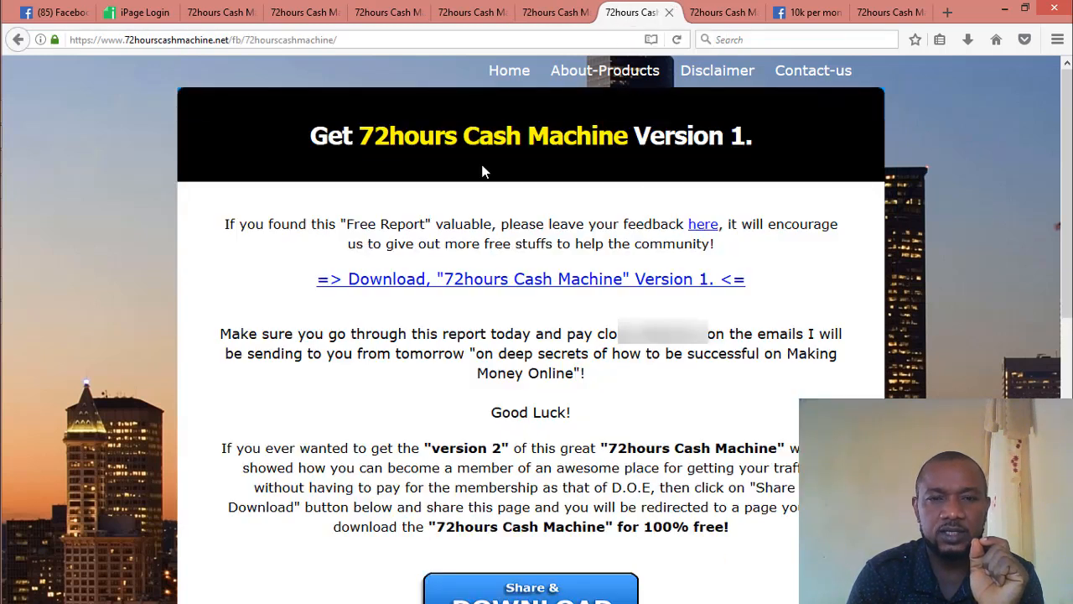
pyautogui.click(432, 39)
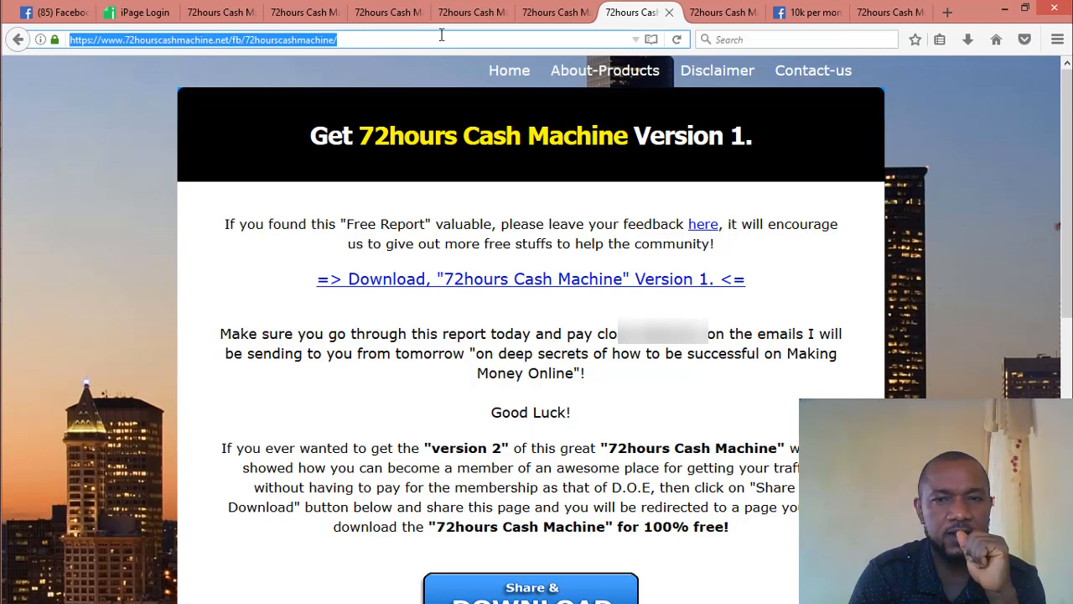
pyautogui.click(309, 15)
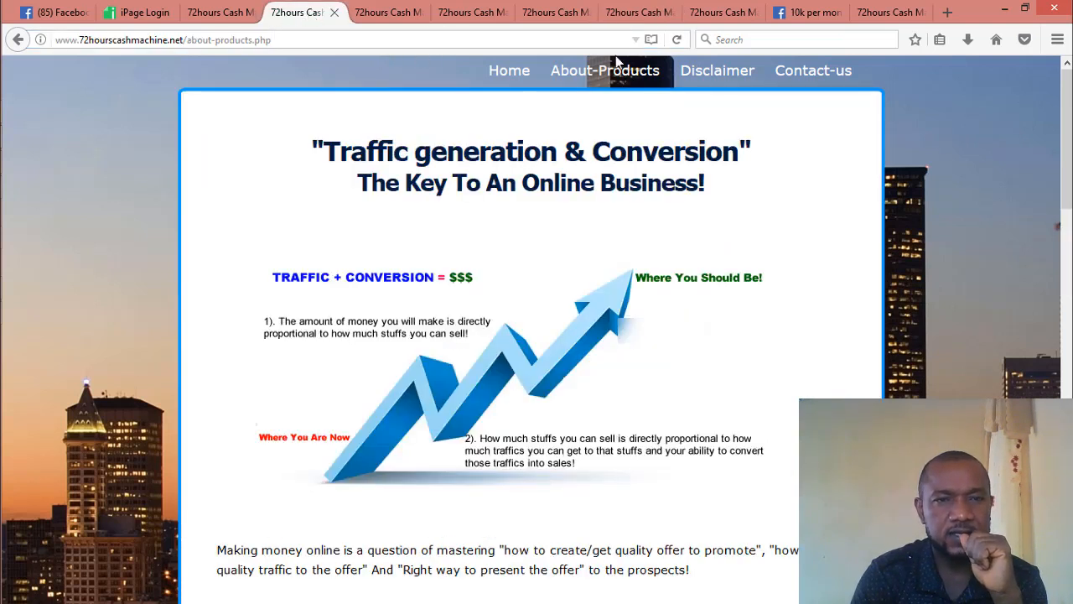
pyautogui.click(676, 41)
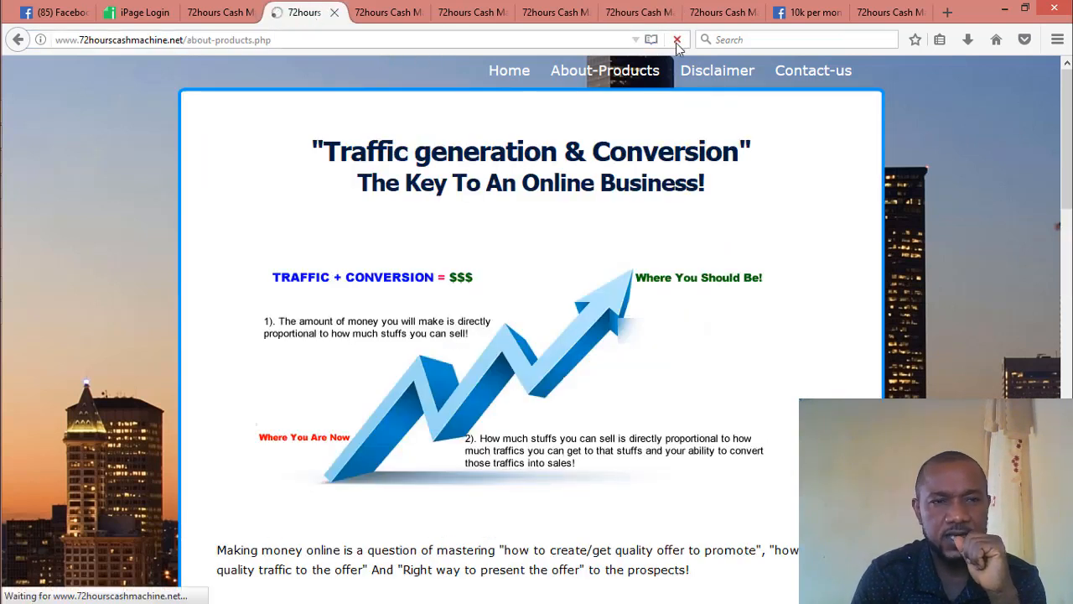
pyautogui.click(723, 14)
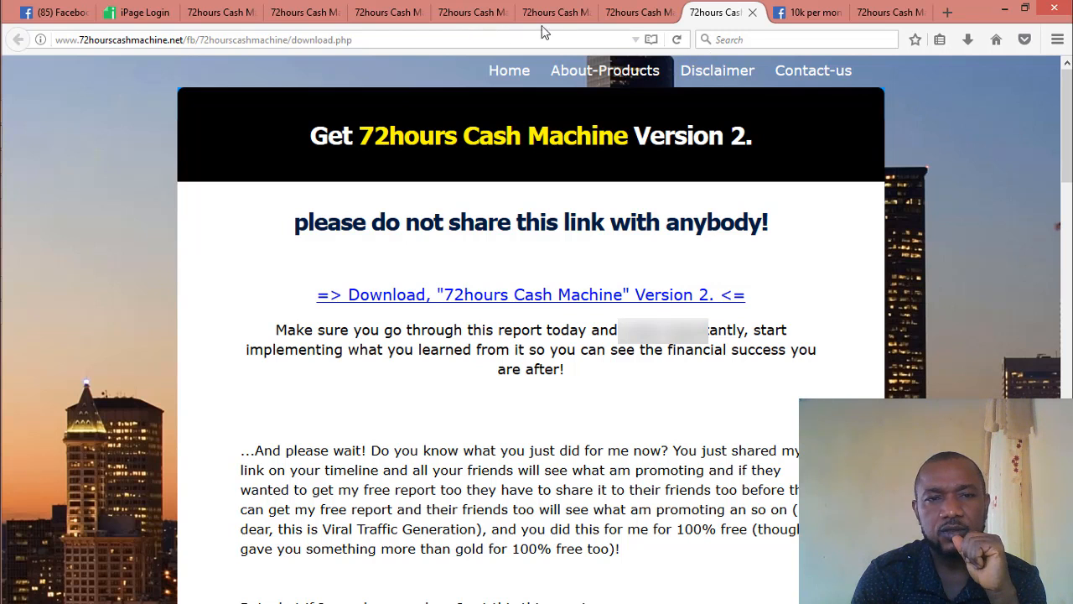
pyautogui.click(640, 12)
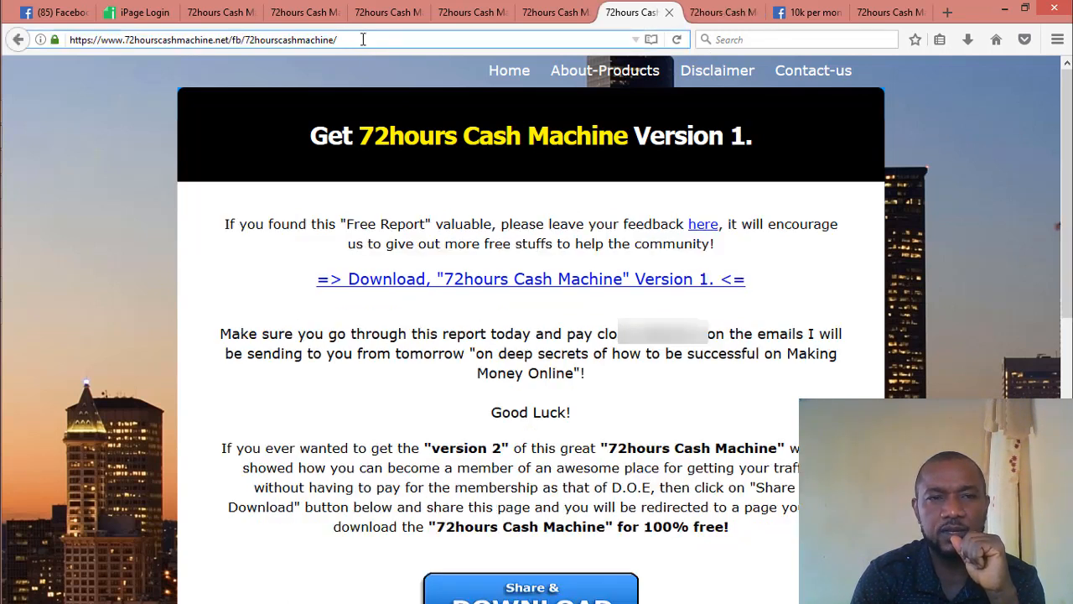
pyautogui.moveTo(363, 39); pyautogui.dragTo(71, 48)
pyautogui.hotkey('ctrl', 'c')
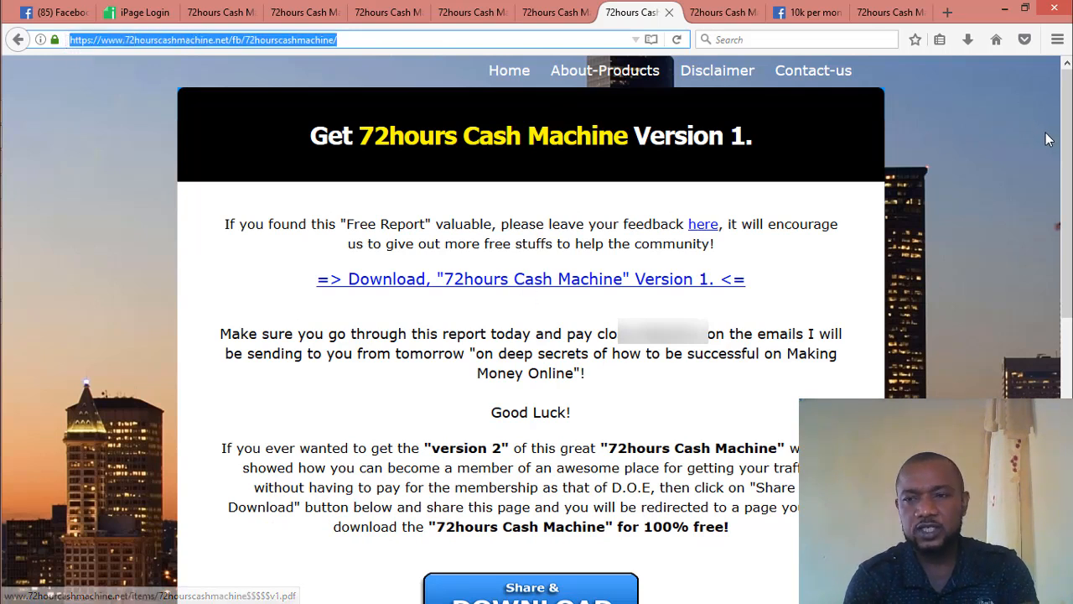
pyautogui.scroll(-4, 1050, 141)
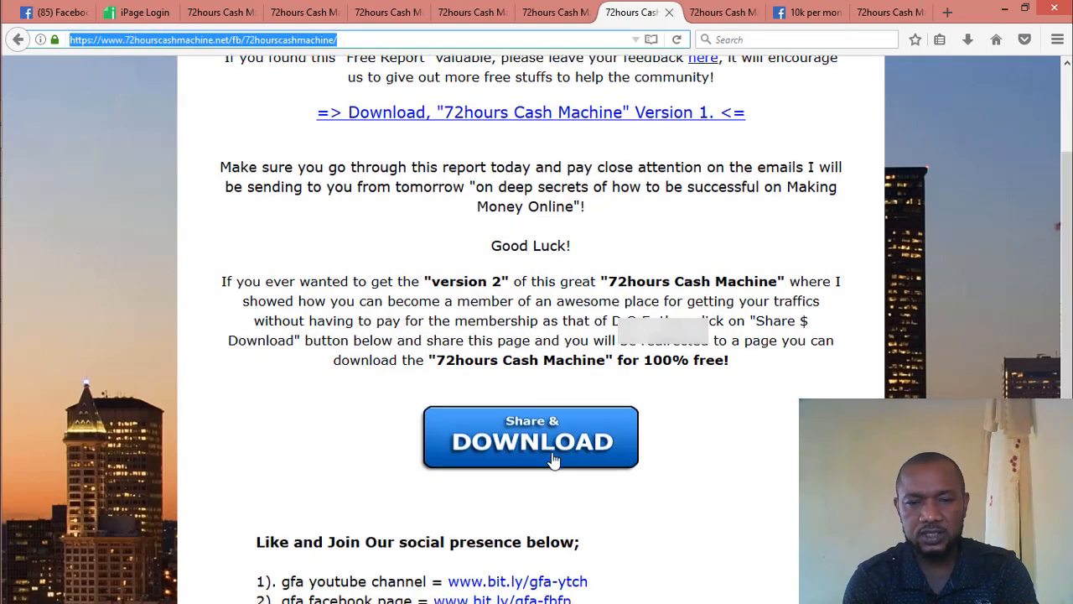
pyautogui.moveTo(2, 160)
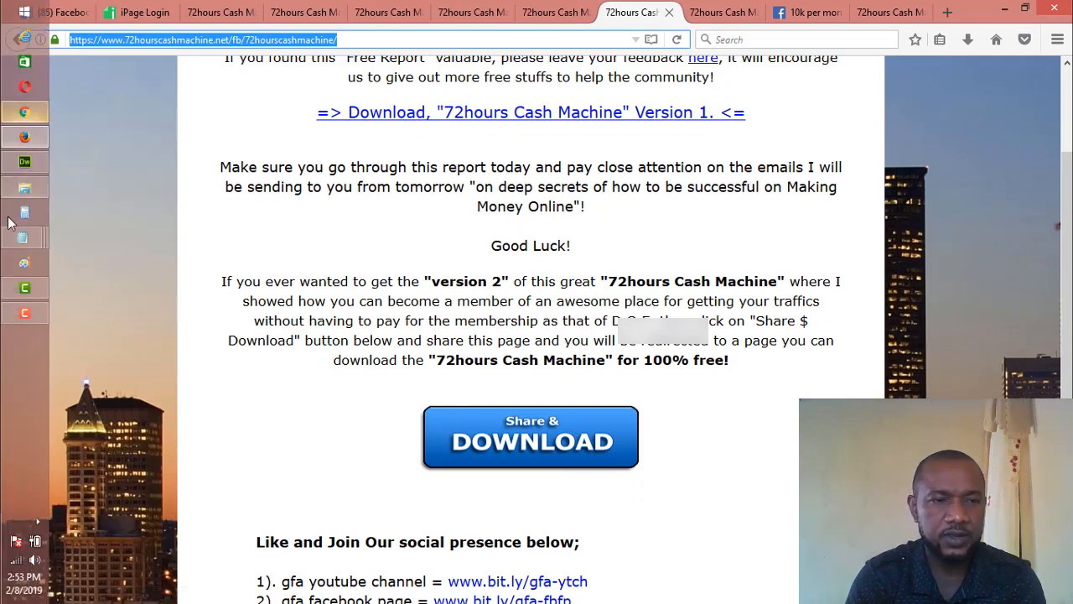
pyautogui.click(27, 140)
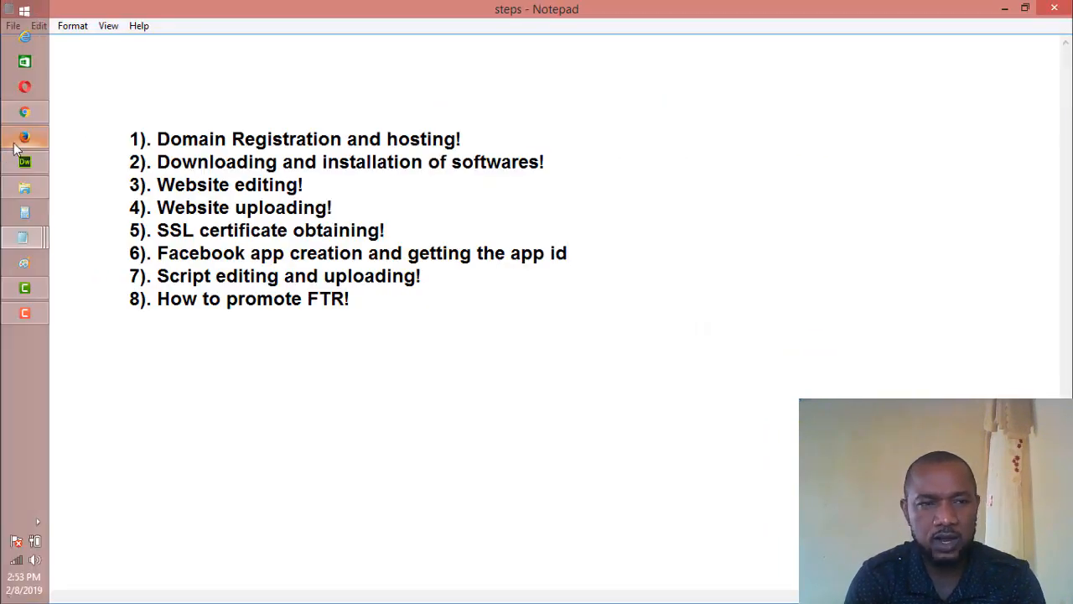
pyautogui.click(27, 139)
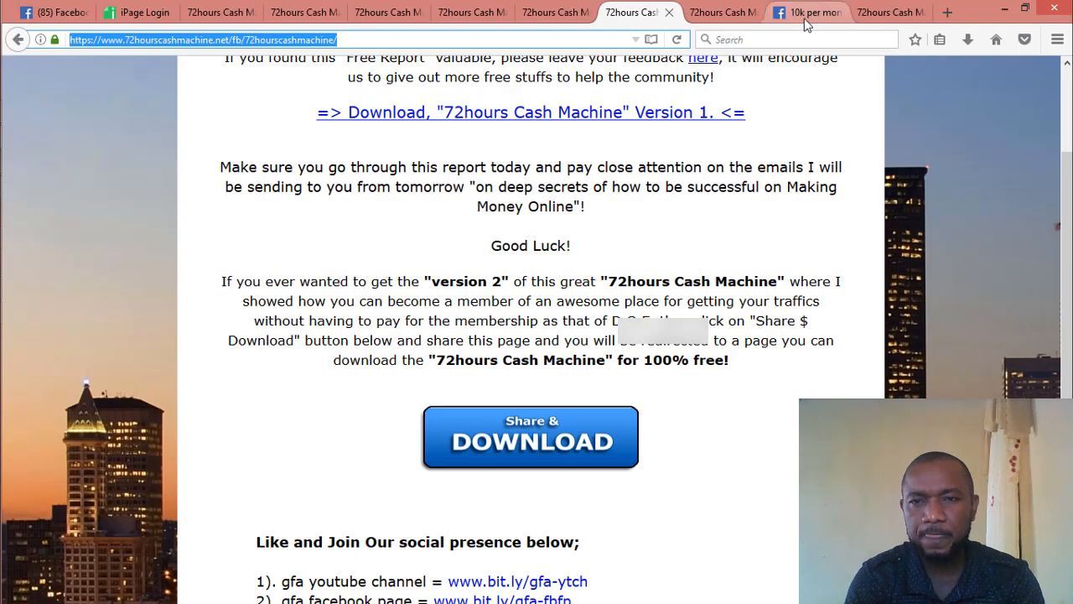
pyautogui.click(811, 13)
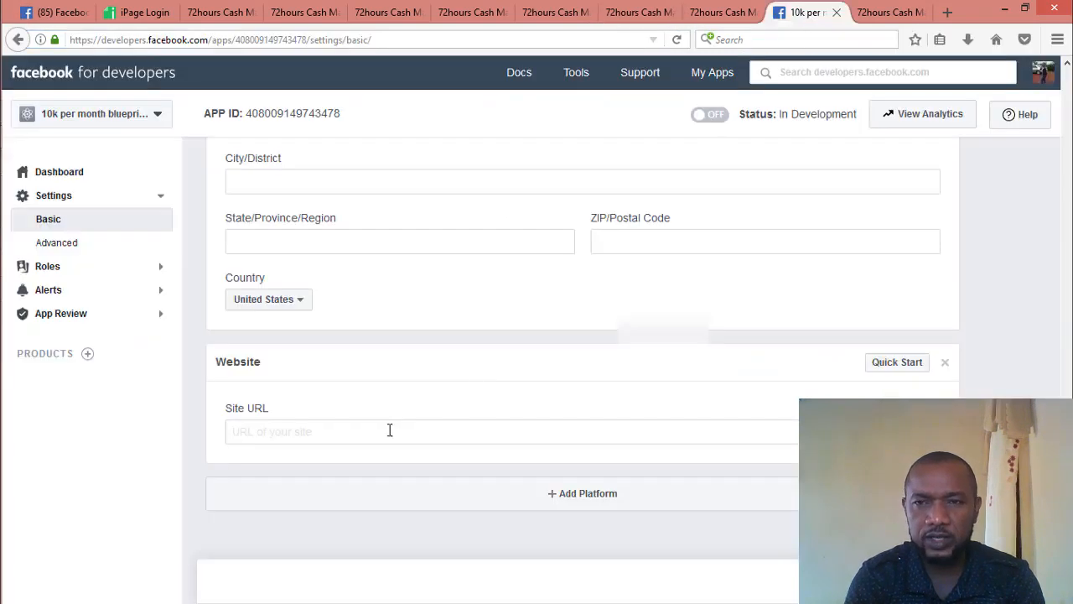
pyautogui.click(361, 434)
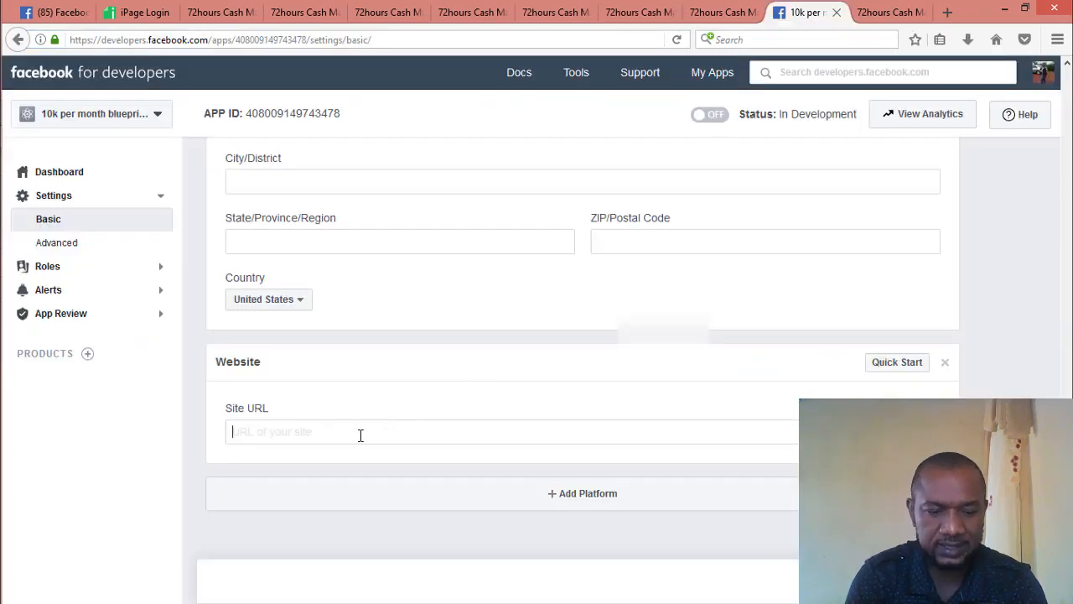
pyautogui.hotkey('ctrl', 'v')
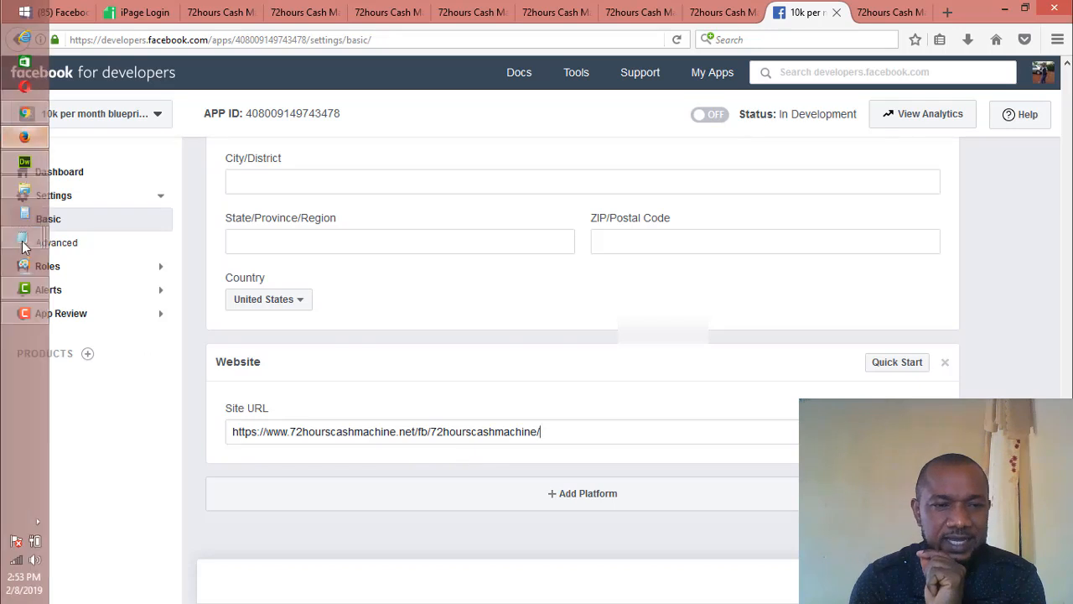
# Switch to File Explorer and examine the files in the site's fb/72hourscashmachine folder, then return to the app settings
pyautogui.click(45, 180)
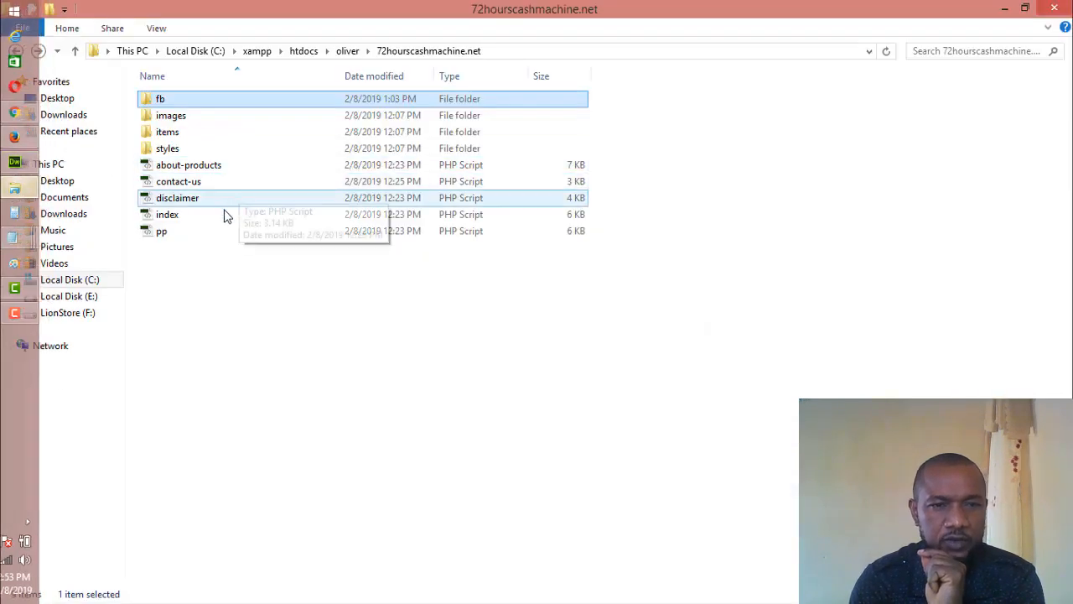
pyautogui.doubleClick(177, 105)
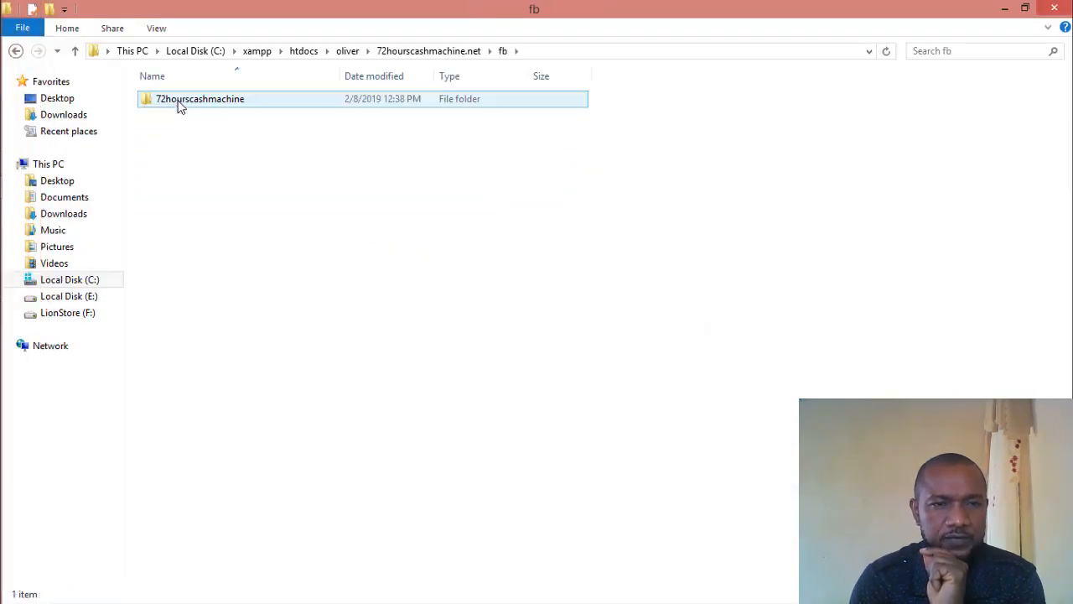
pyautogui.doubleClick(177, 105)
pyautogui.click(172, 151)
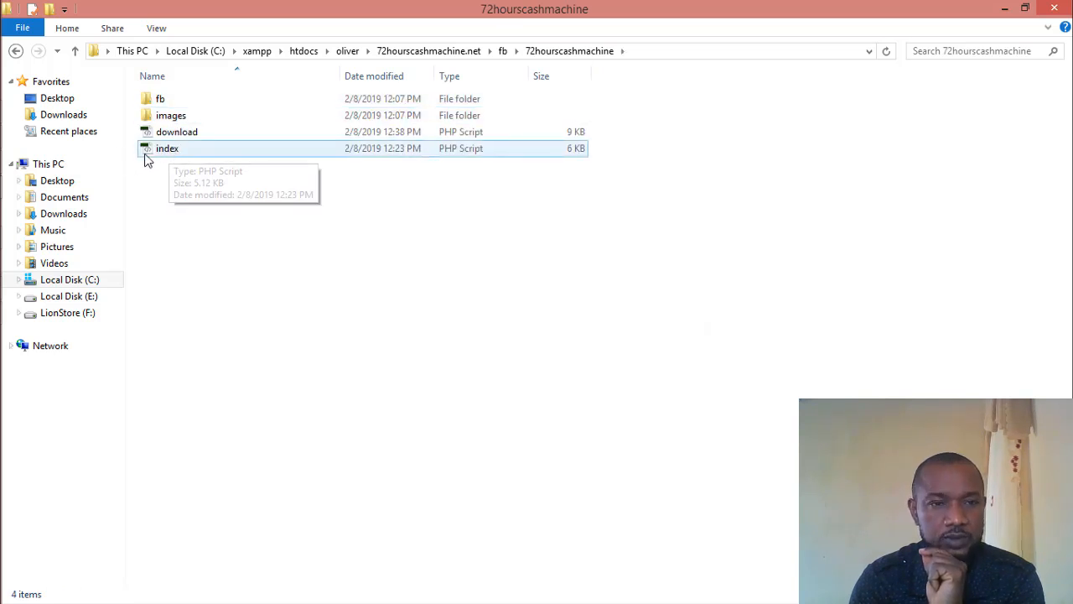
pyautogui.click(186, 132)
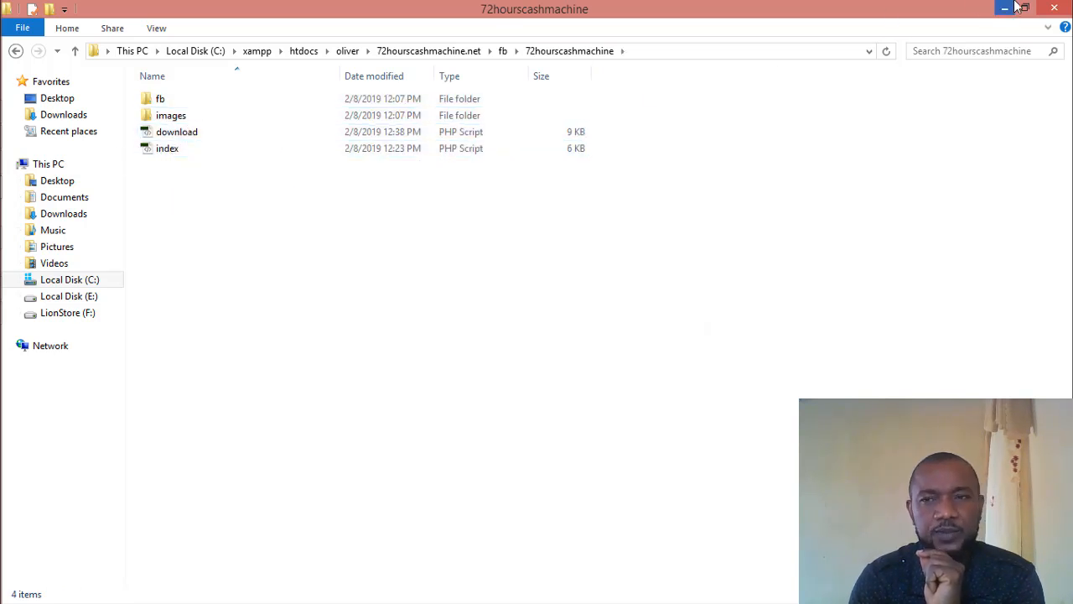
pyautogui.click(1006, 8)
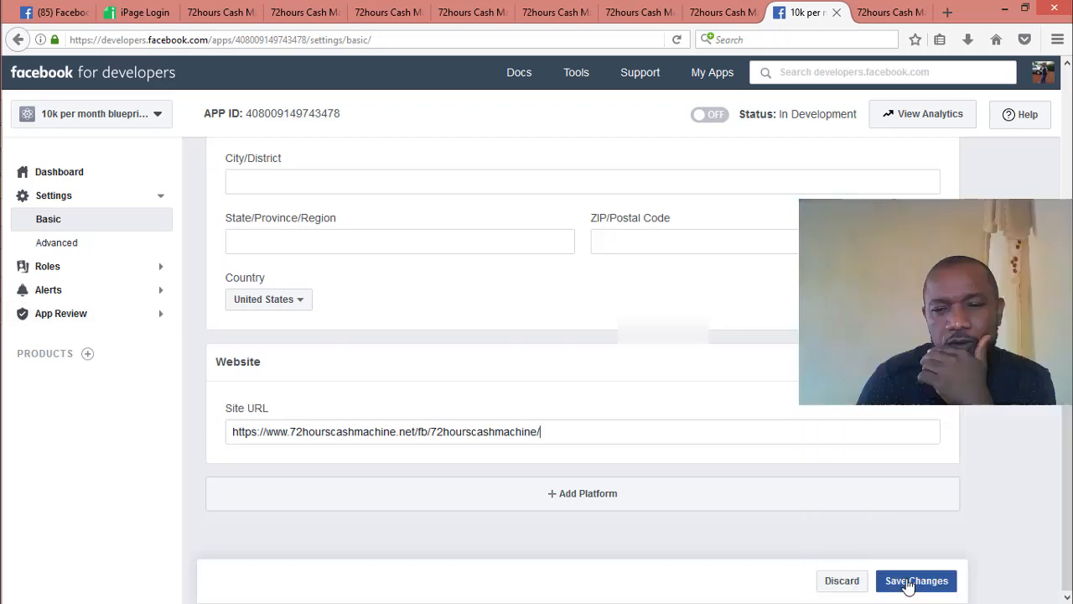
# Save the basic settings changes and switch the app from development to public, confirming the change
pyautogui.click(908, 582)
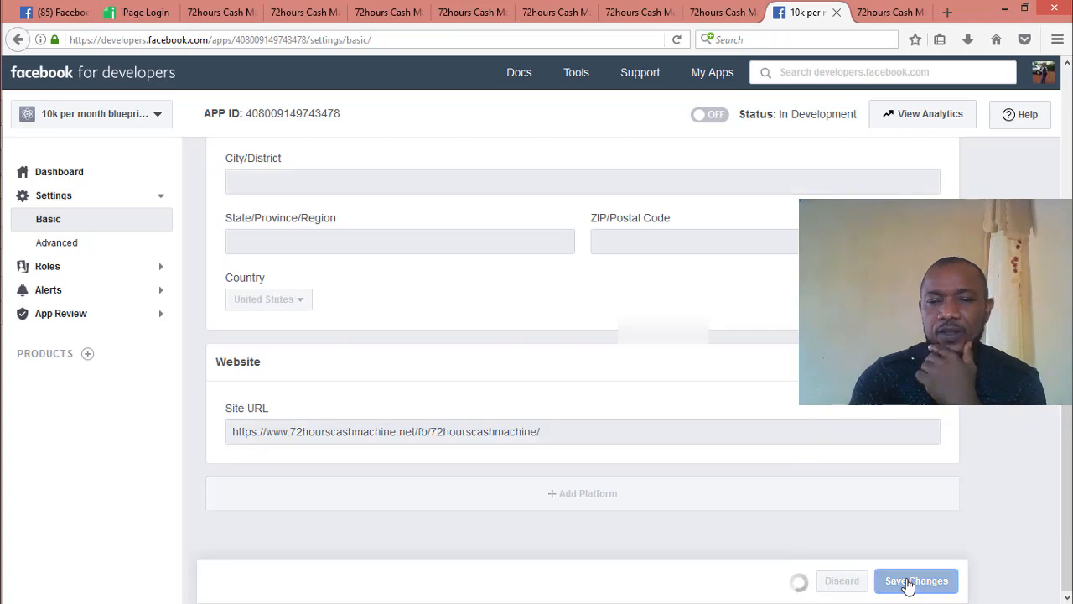
pyautogui.moveTo(1067, 490); pyautogui.dragTo(1070, 153)
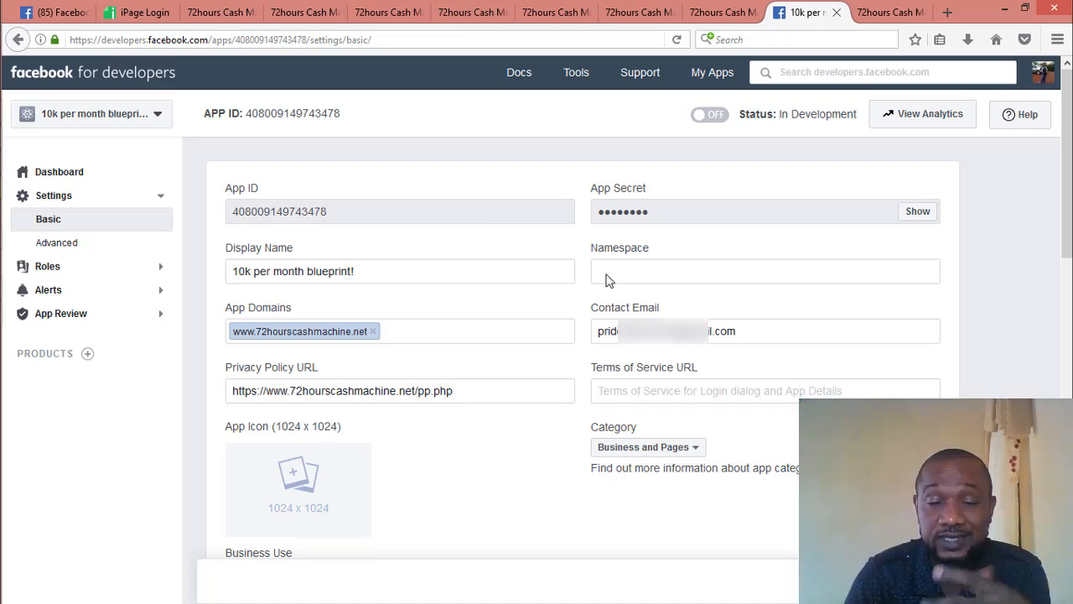
pyautogui.click(709, 114)
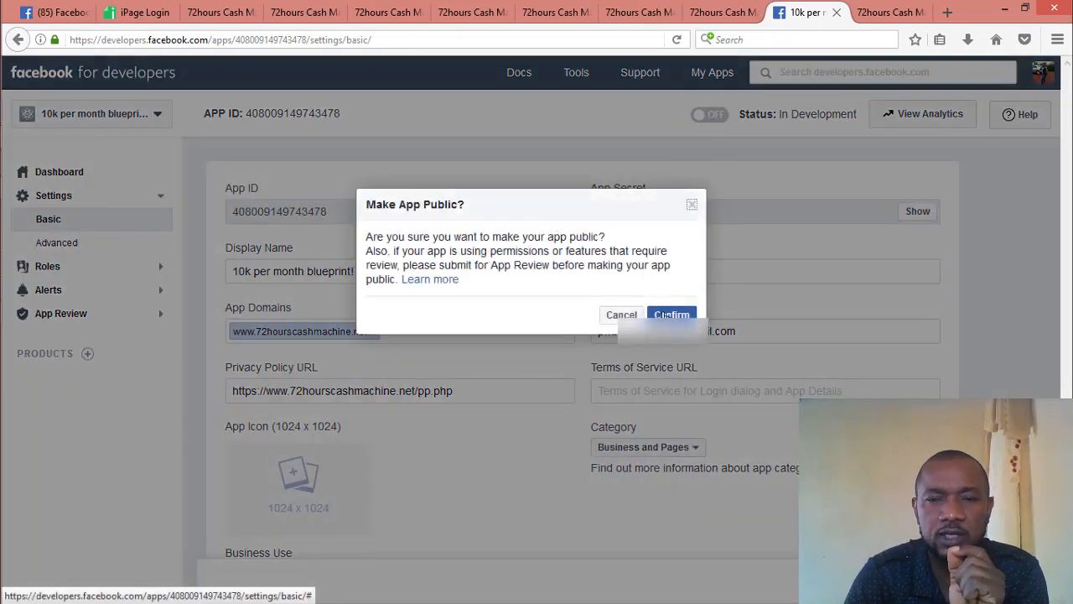
pyautogui.click(661, 315)
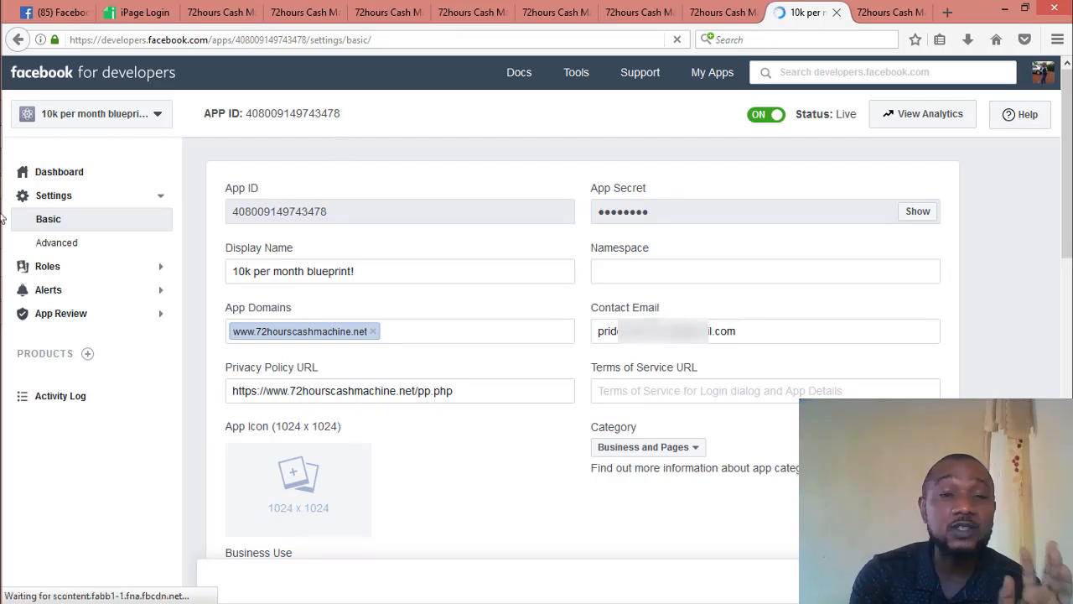
# Open the steps file in Notepad, highlight the line "7). Script editing and uploading!", and return to the app settings
pyautogui.moveTo(28, 209)
pyautogui.moveTo(24, 237)
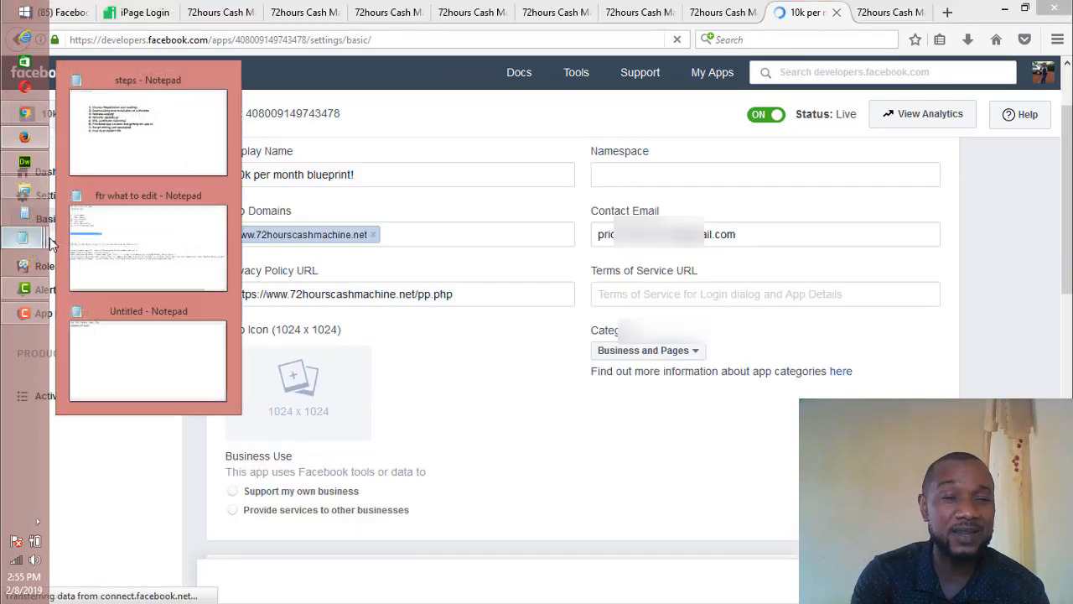
pyautogui.click(118, 151)
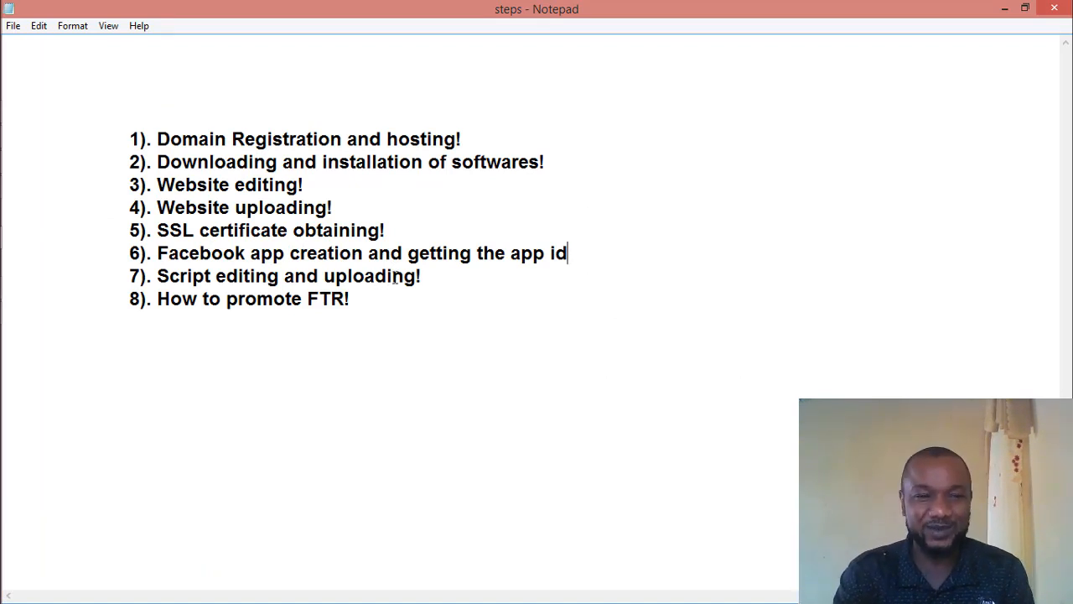
pyautogui.moveTo(421, 277); pyautogui.dragTo(132, 278)
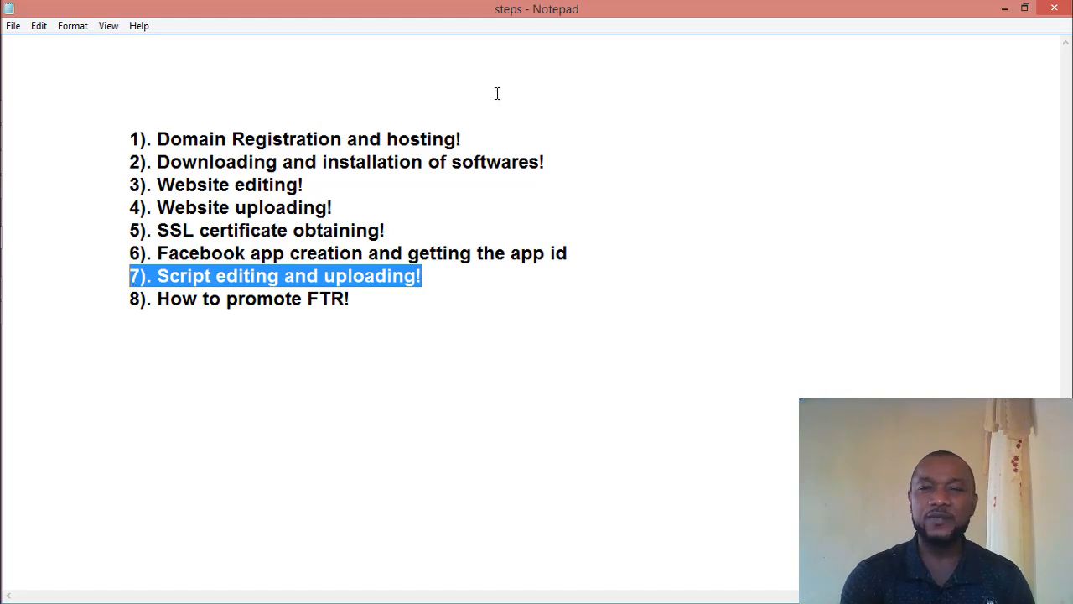
pyautogui.click(1005, 9)
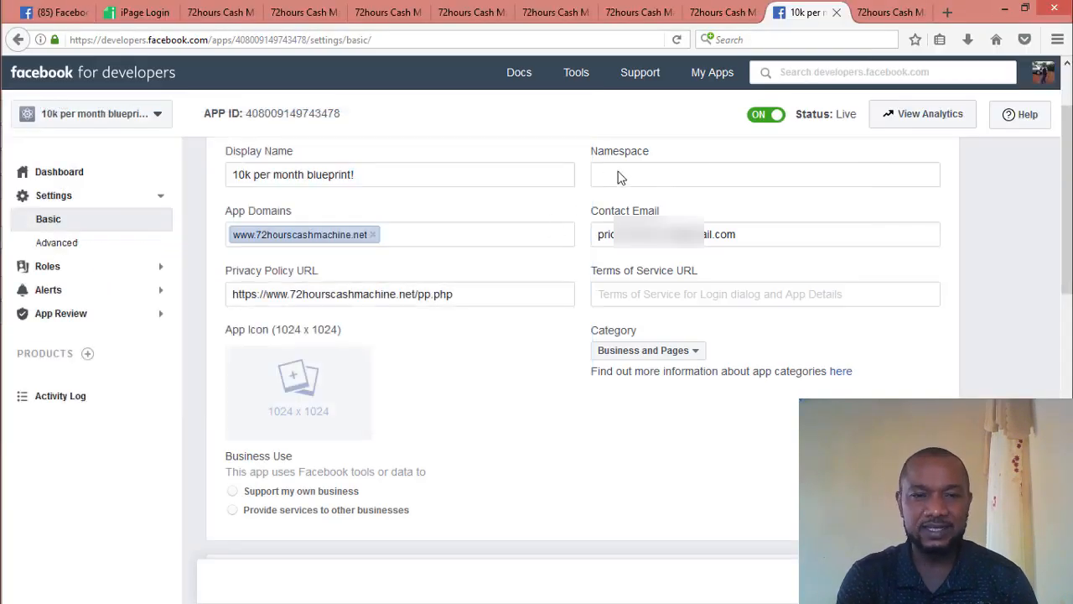